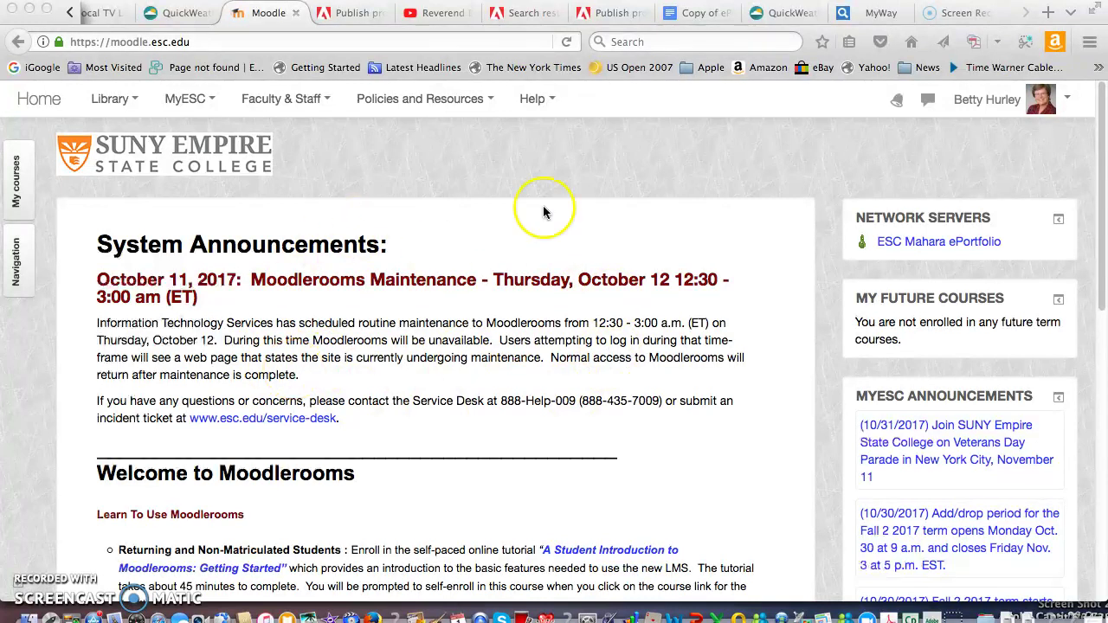
- Open the ESC Mahara ePortfolio link in Moodlerooms' Network Servers block
click(955, 245)
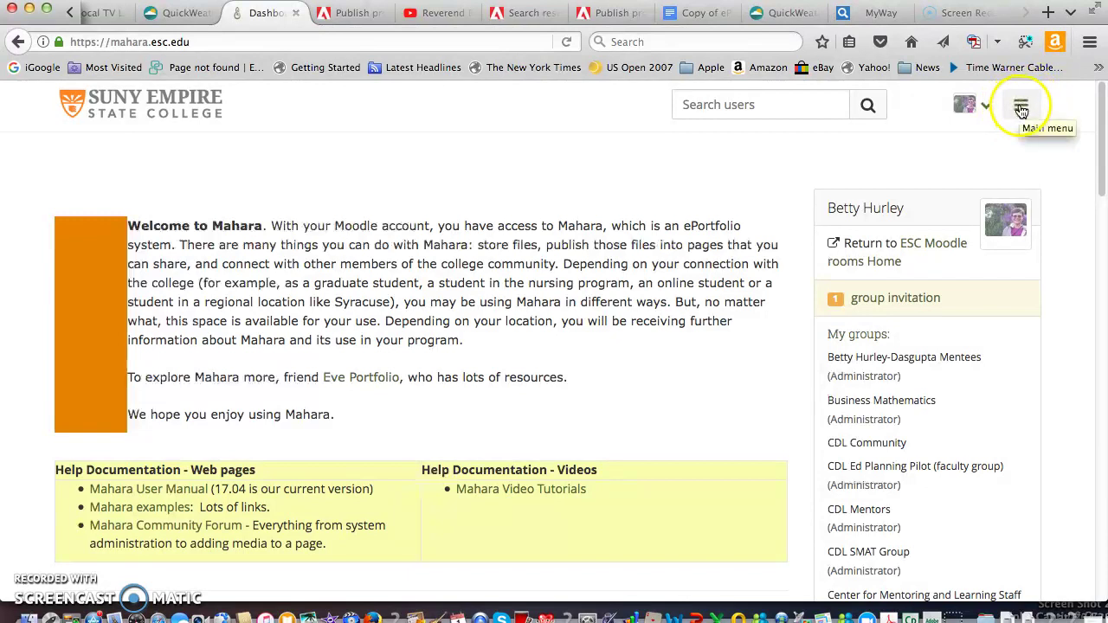
- Go to Content > Journals in the Mahara menu and scroll to the top of the list
click(1021, 107)
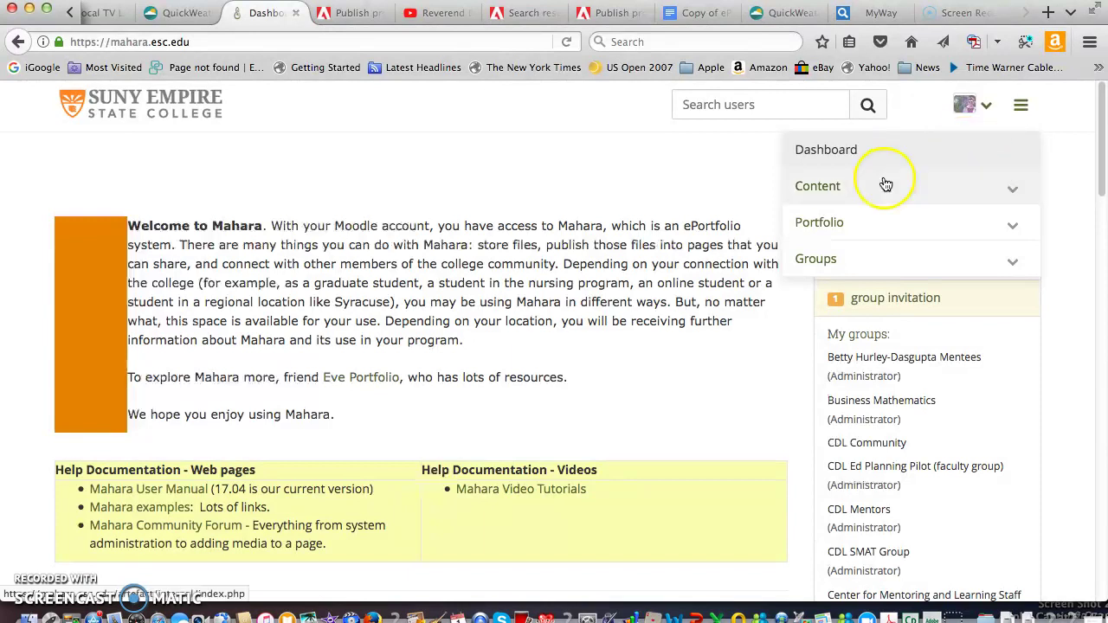
click(1015, 190)
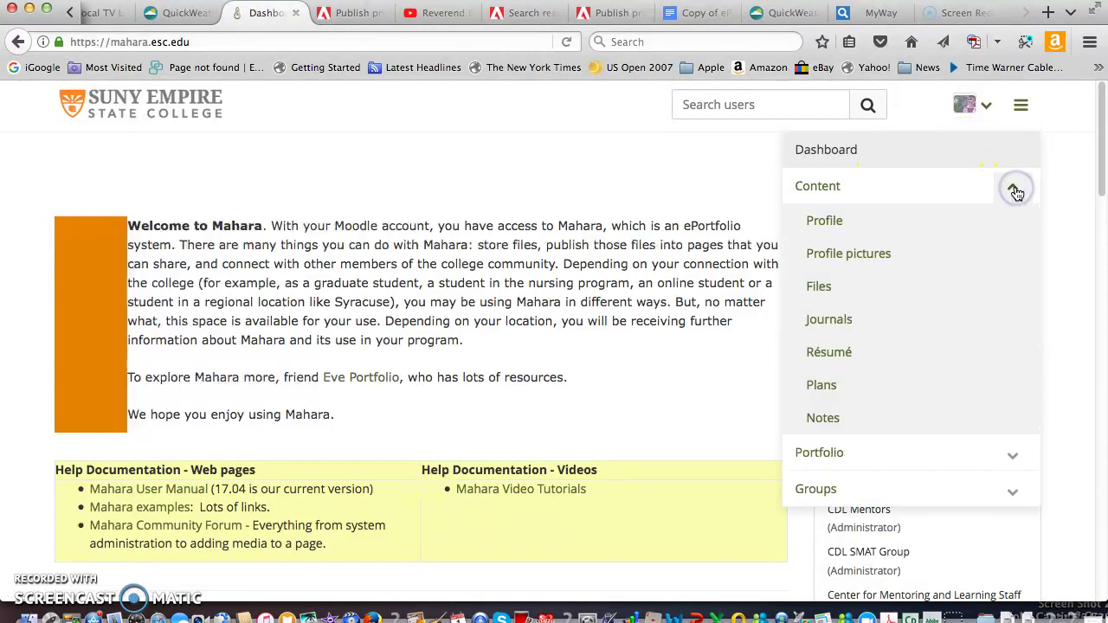
click(831, 322)
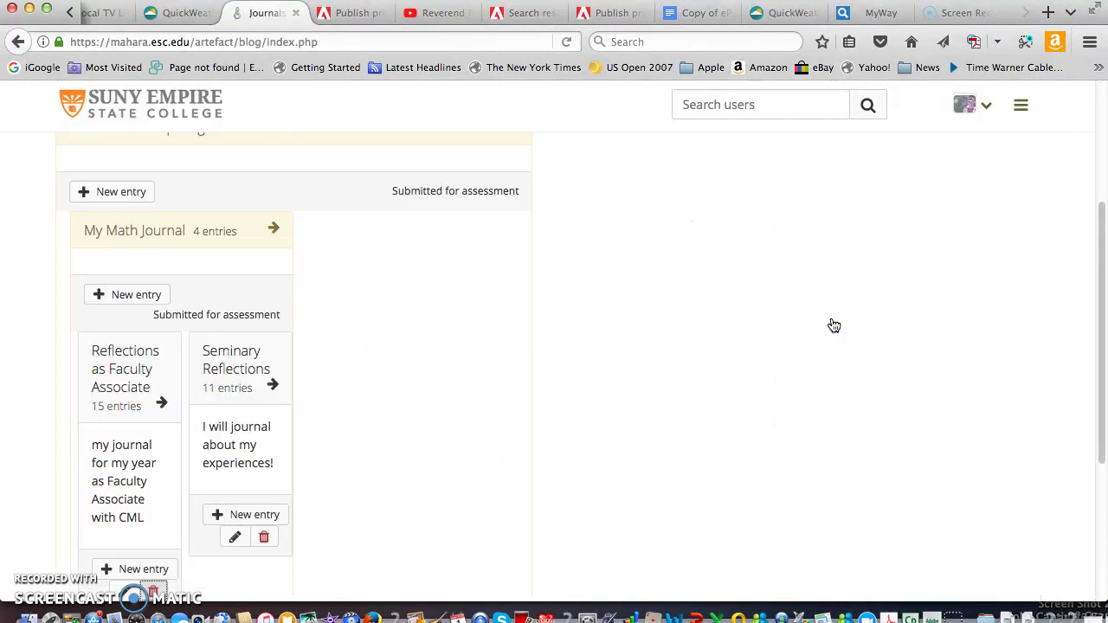
drag(1098, 301, 1085, 154)
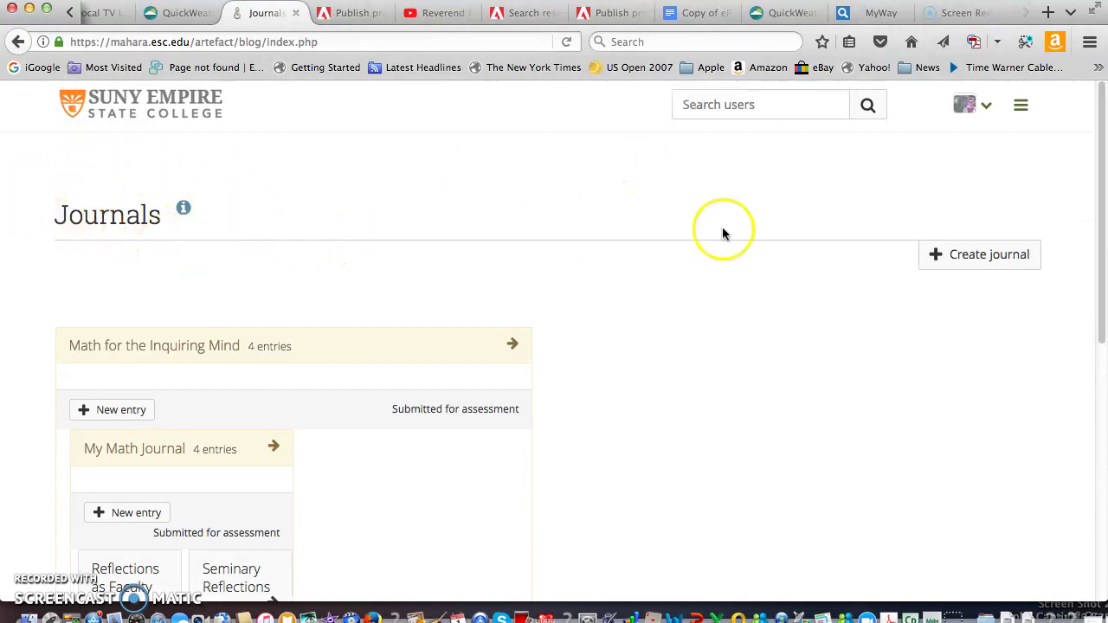
- Create a journal titled 'Math Journal 2017' with the description 'journal'
click(1007, 253)
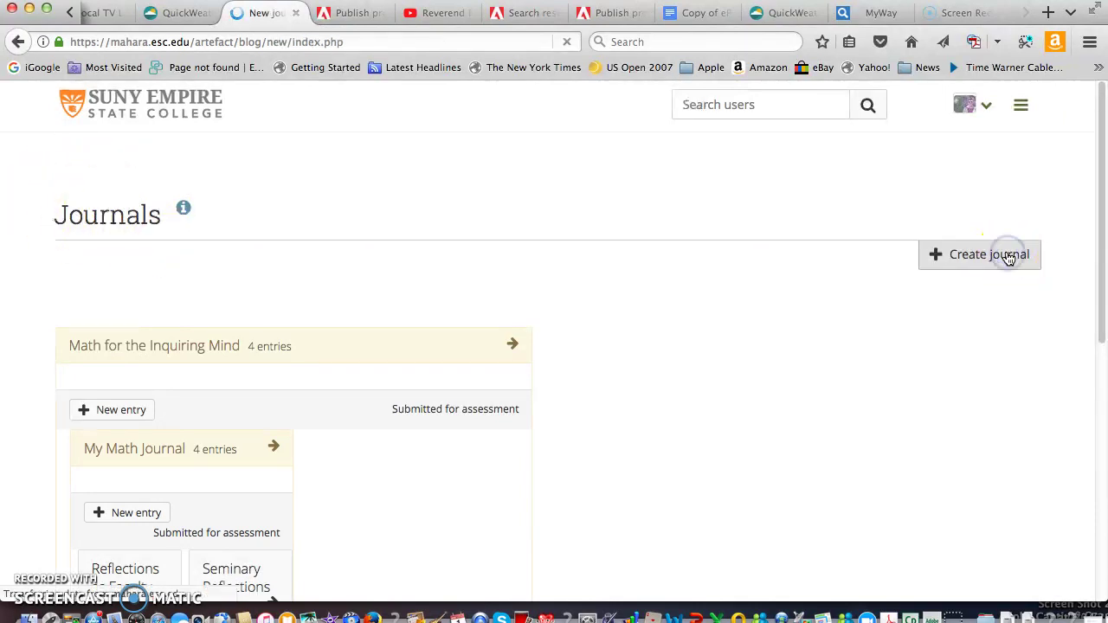
click(363, 332)
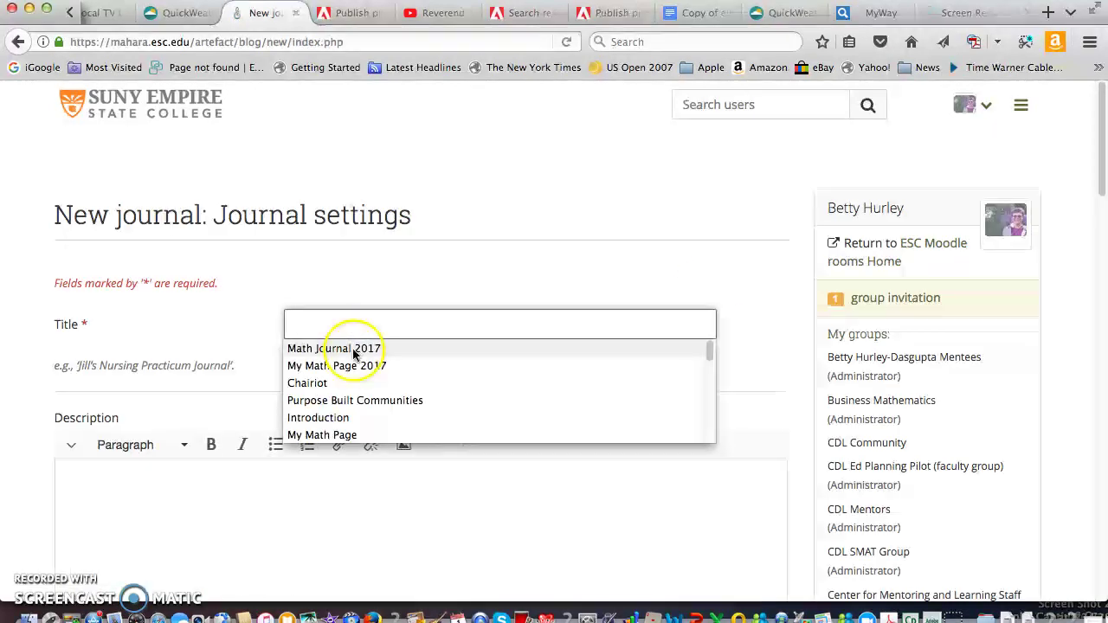
click(351, 367)
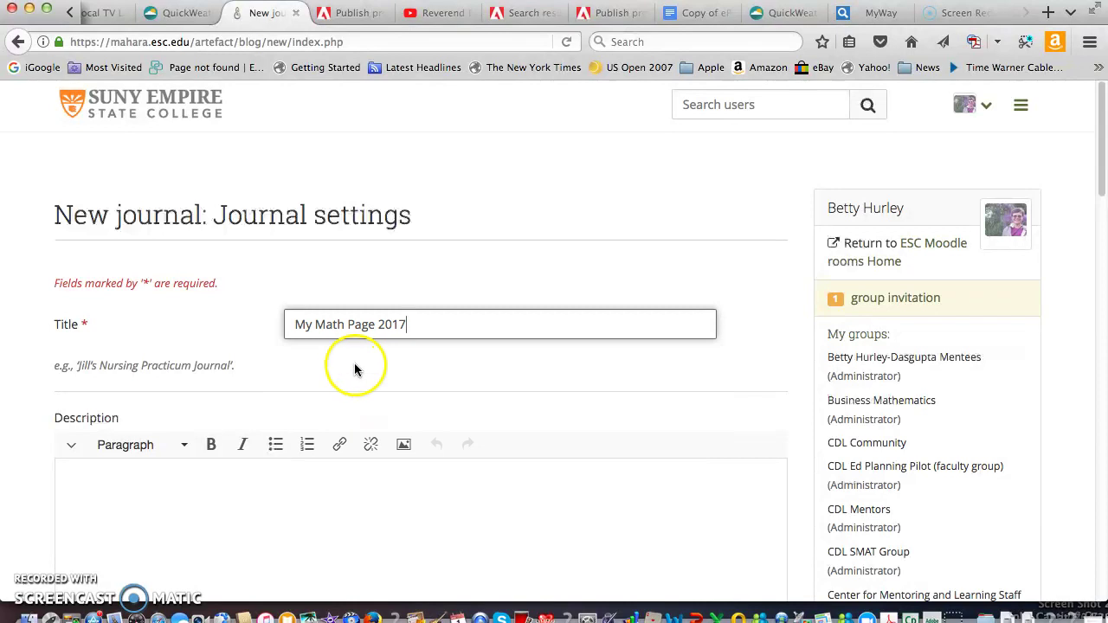
click(406, 325)
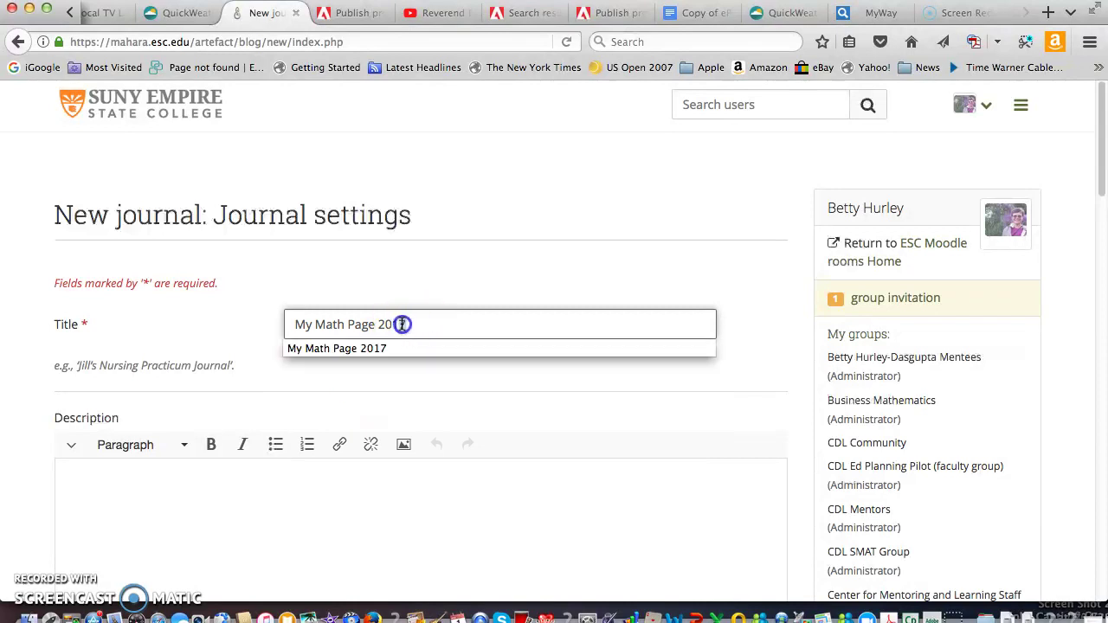
drag(403, 324, 288, 324)
text(M)
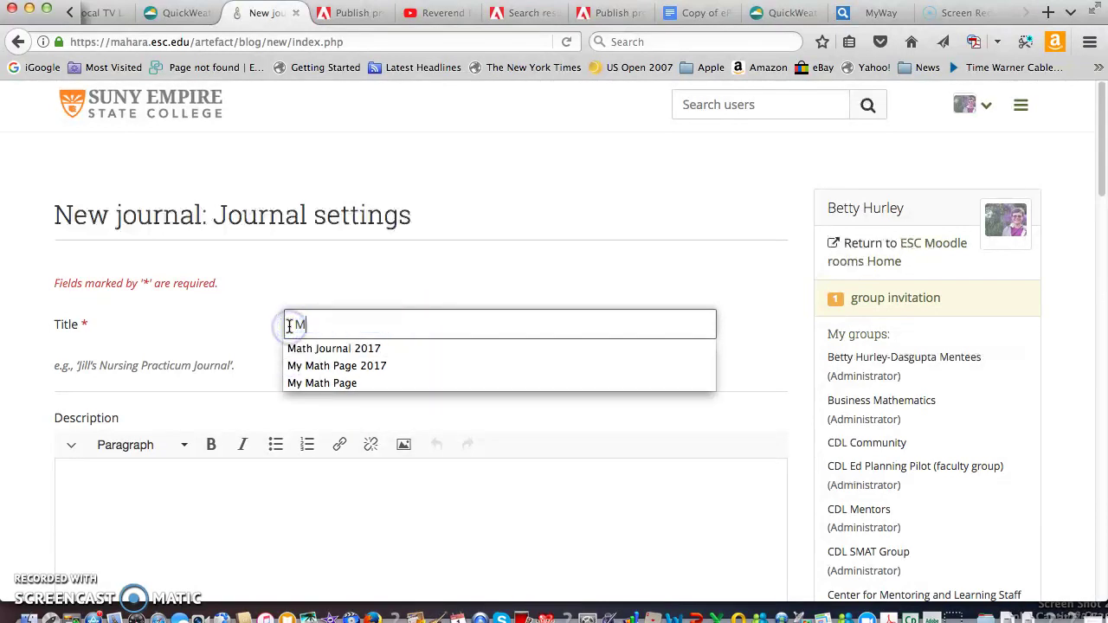
text(ath)
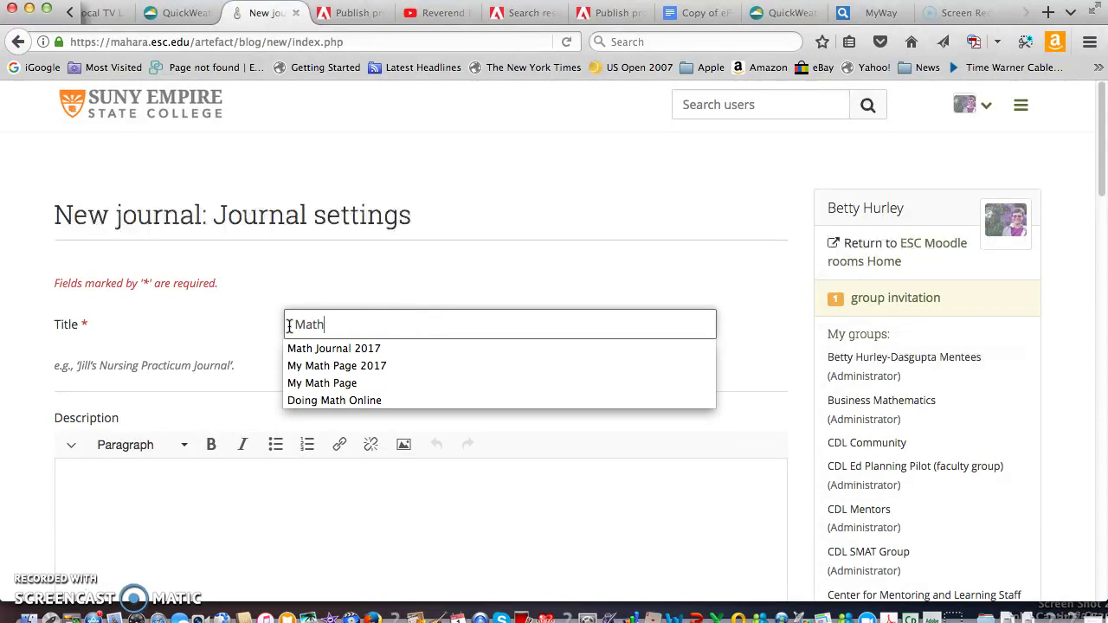
click(337, 348)
click(133, 478)
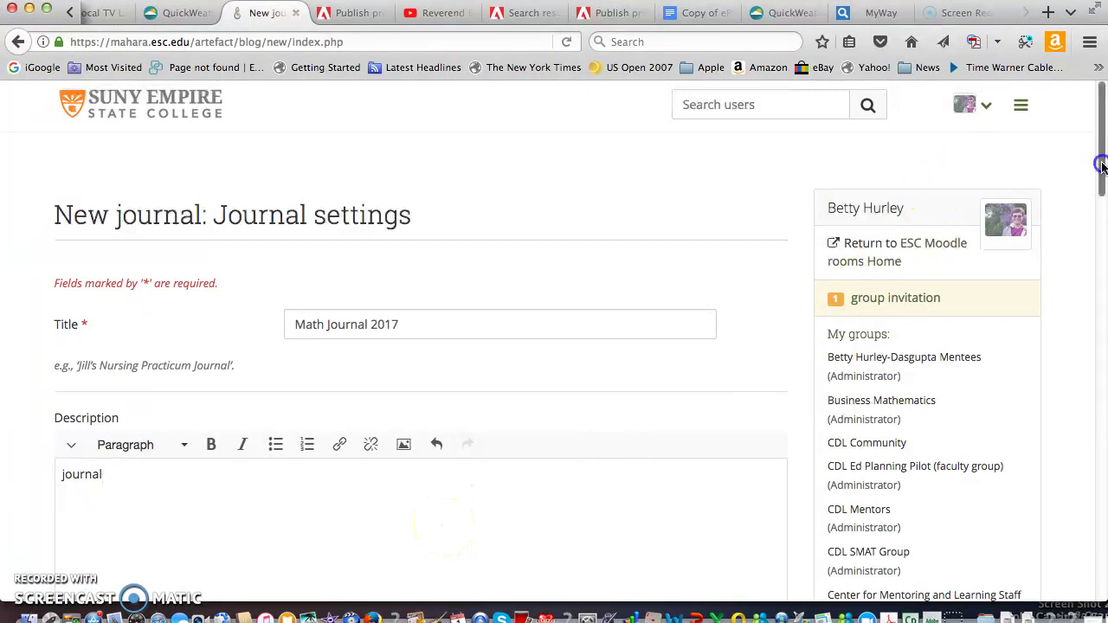
drag(1102, 164, 1091, 251)
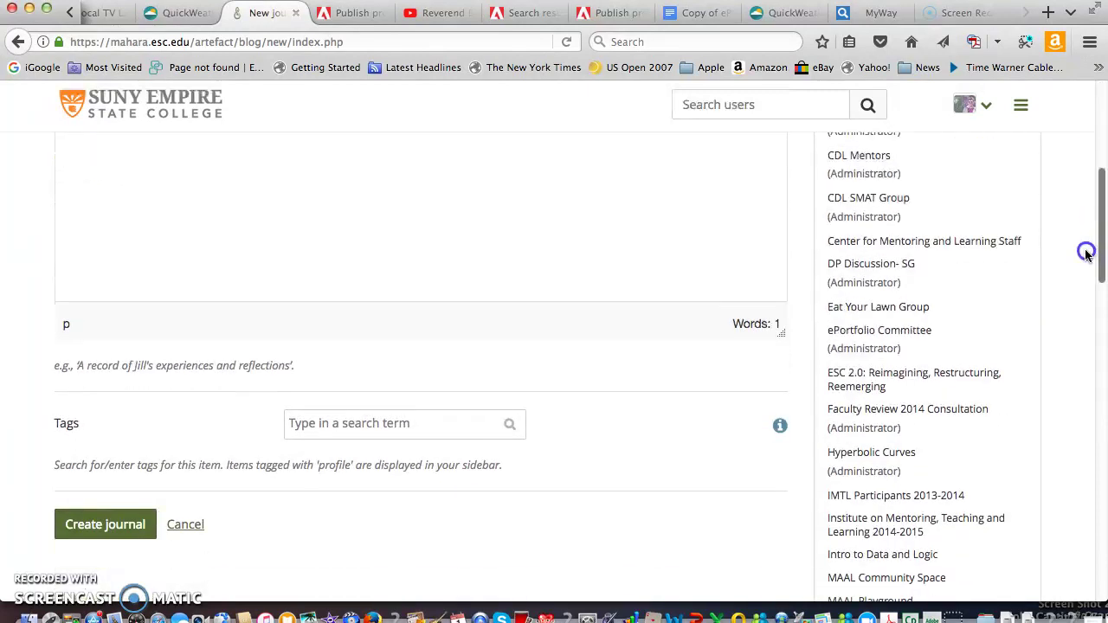
click(123, 521)
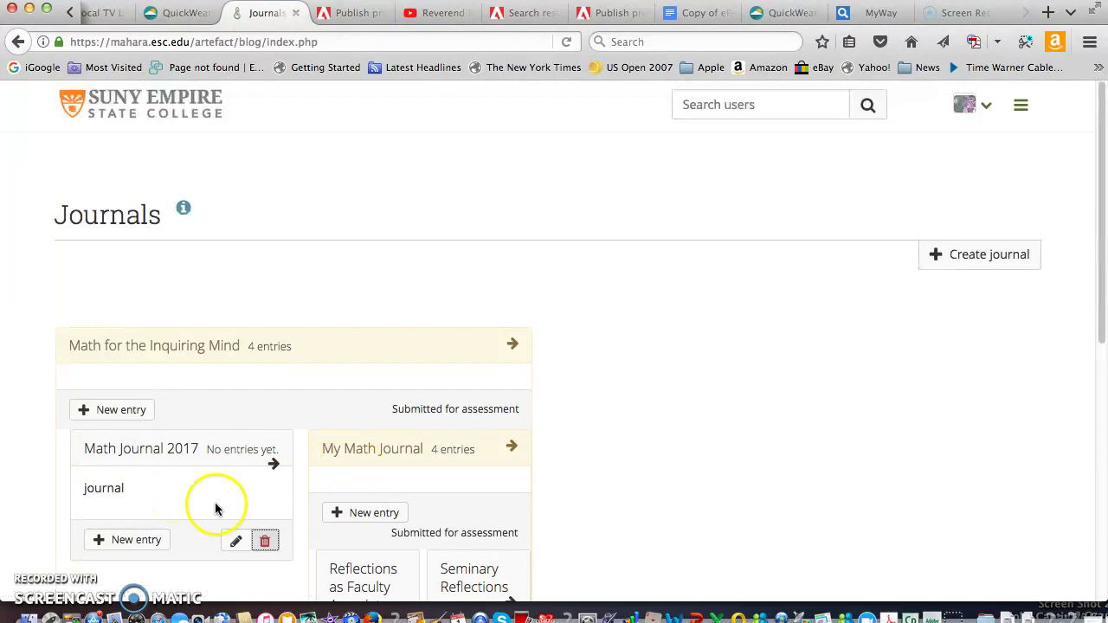
- Save a new 'Introduction' entry with a short self-introduction greeting in Math Journal 2017
click(148, 539)
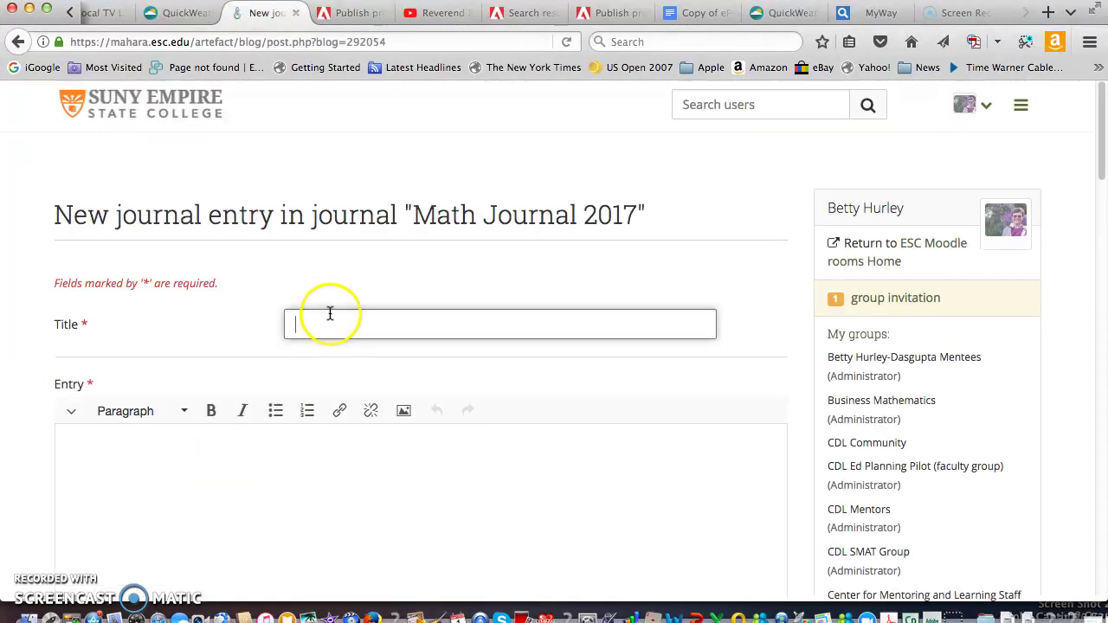
click(330, 315)
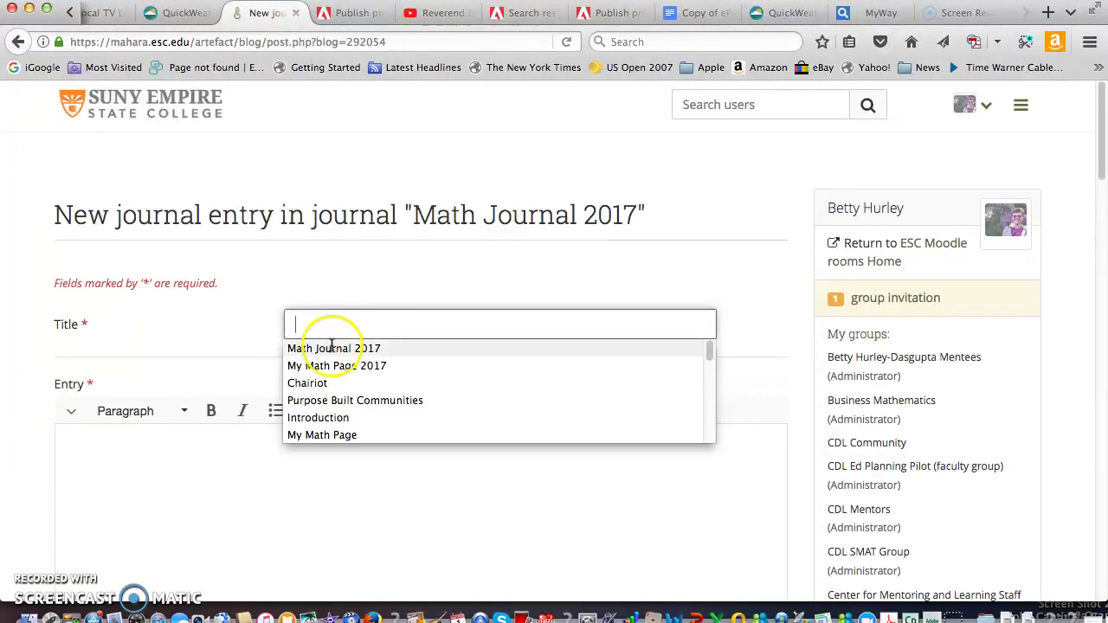
click(329, 419)
click(134, 443)
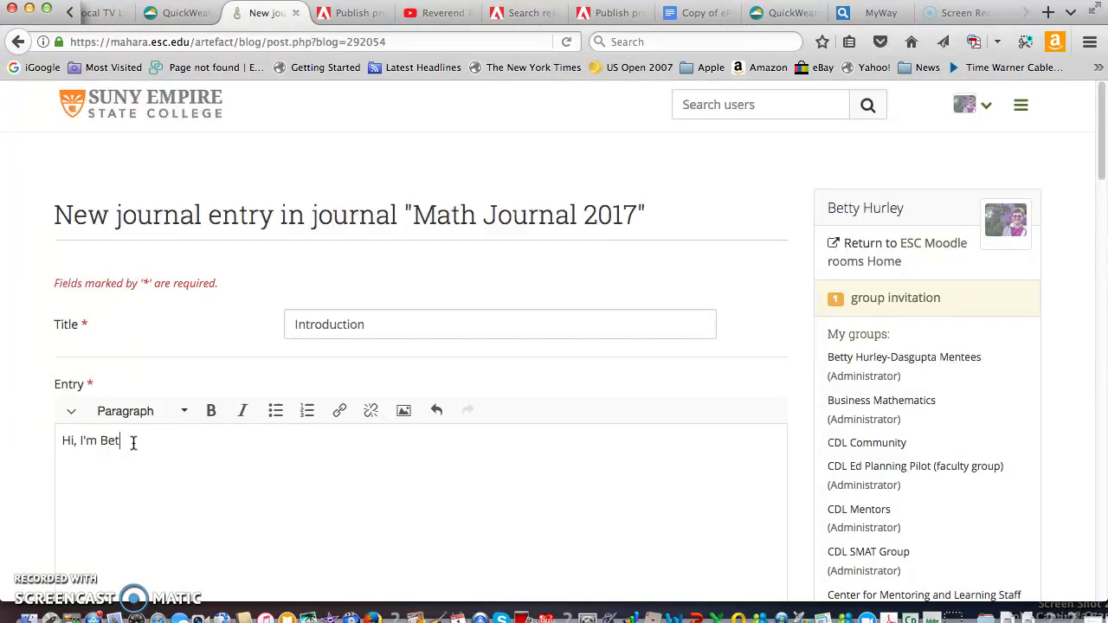
text(.)
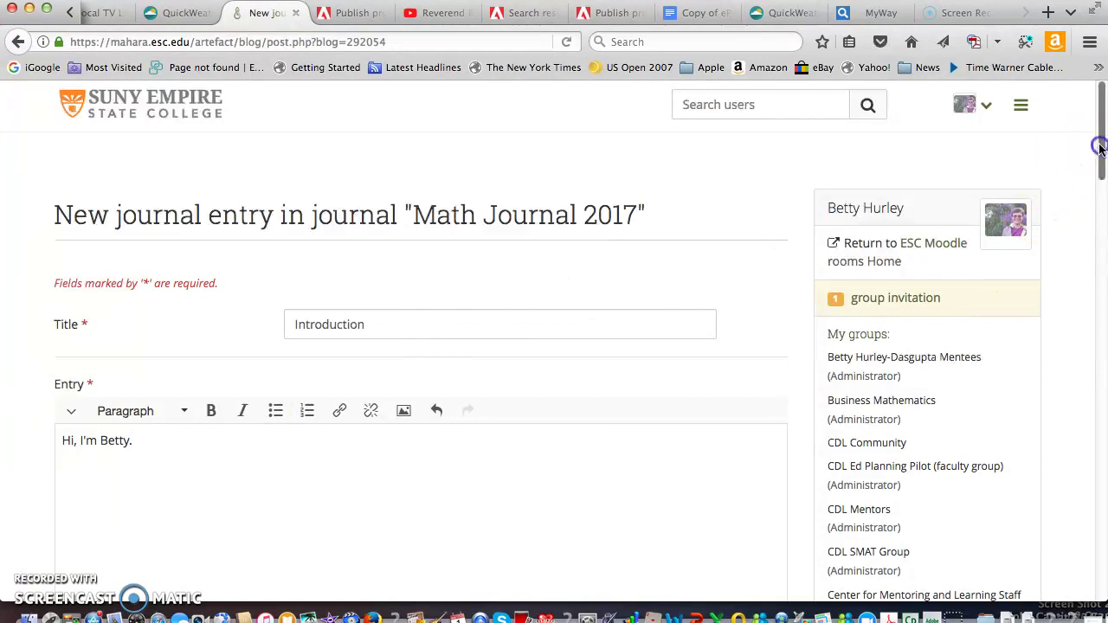
drag(1100, 148, 1068, 322)
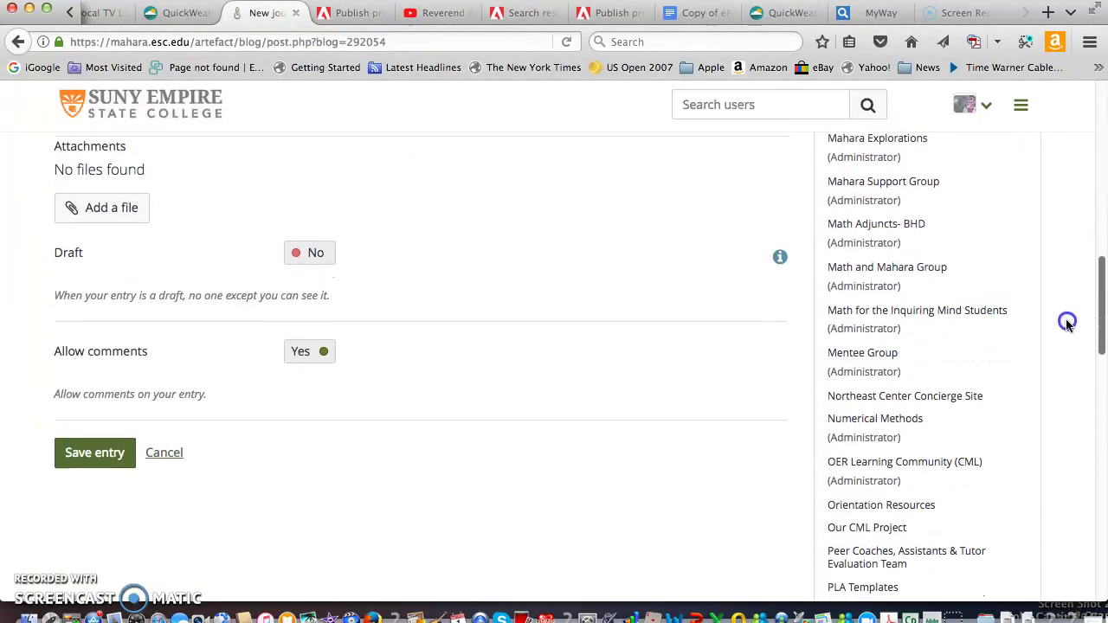
click(95, 453)
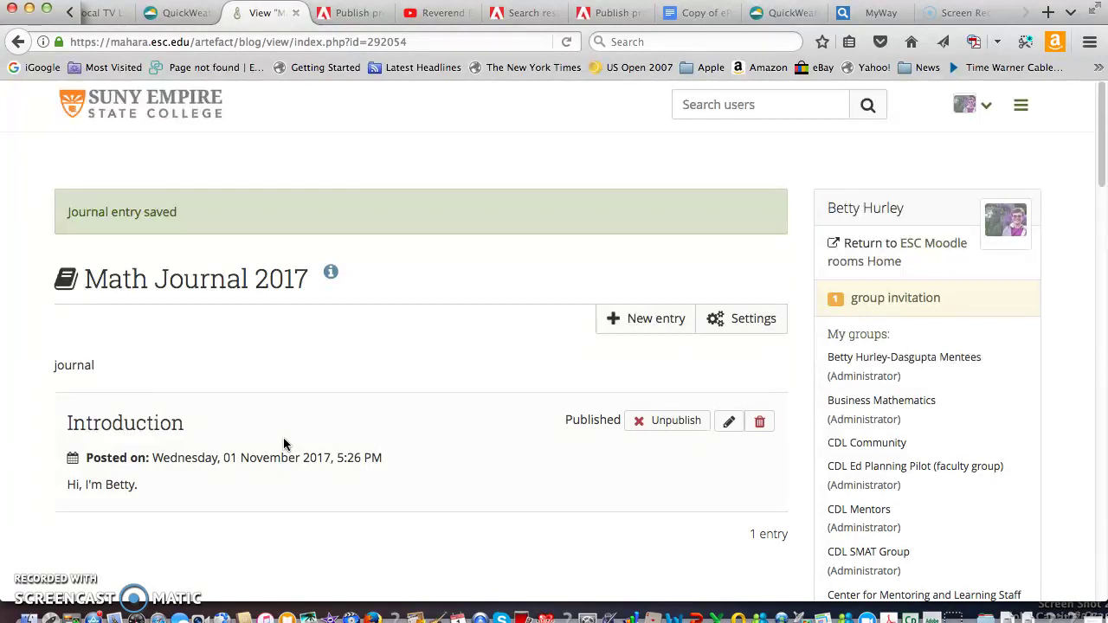
- Add a new blank page from Portfolio > Pages and collections
click(1022, 107)
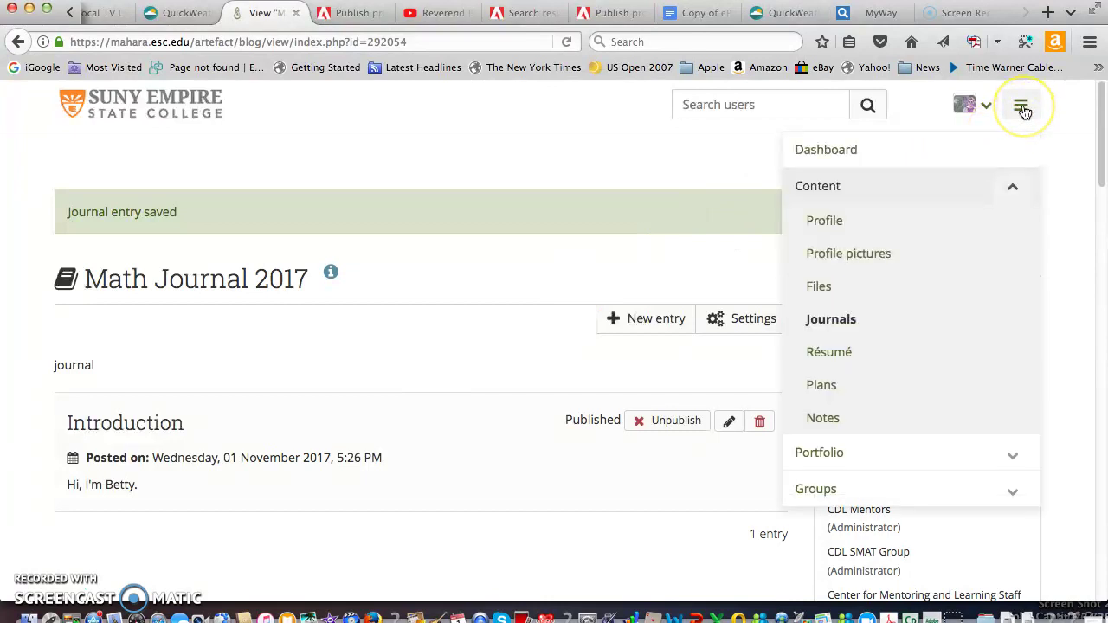
click(1013, 189)
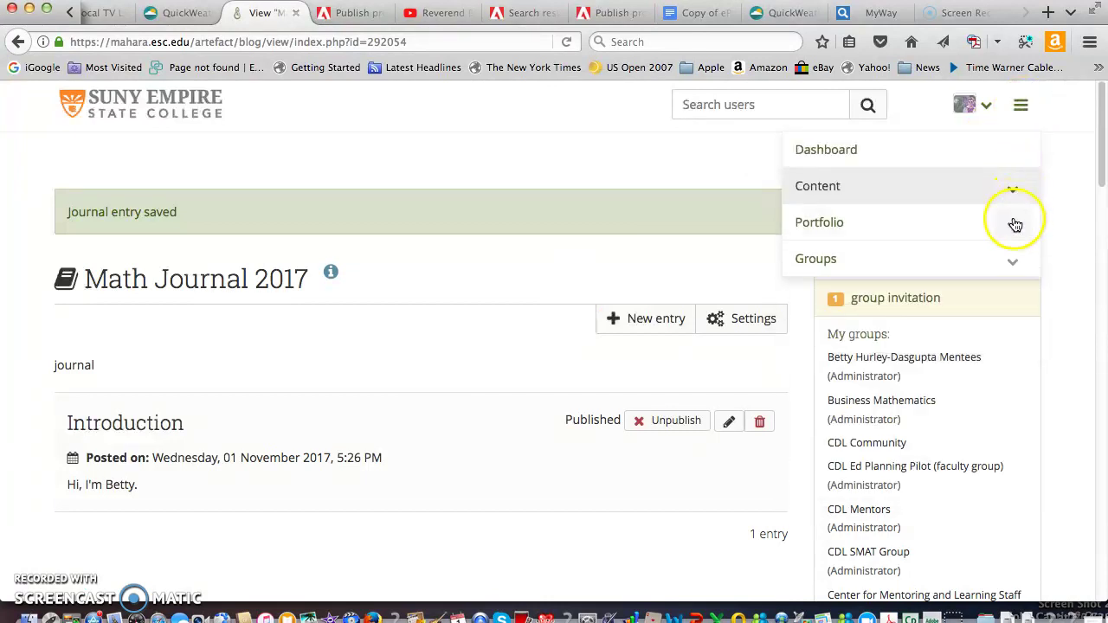
click(1012, 223)
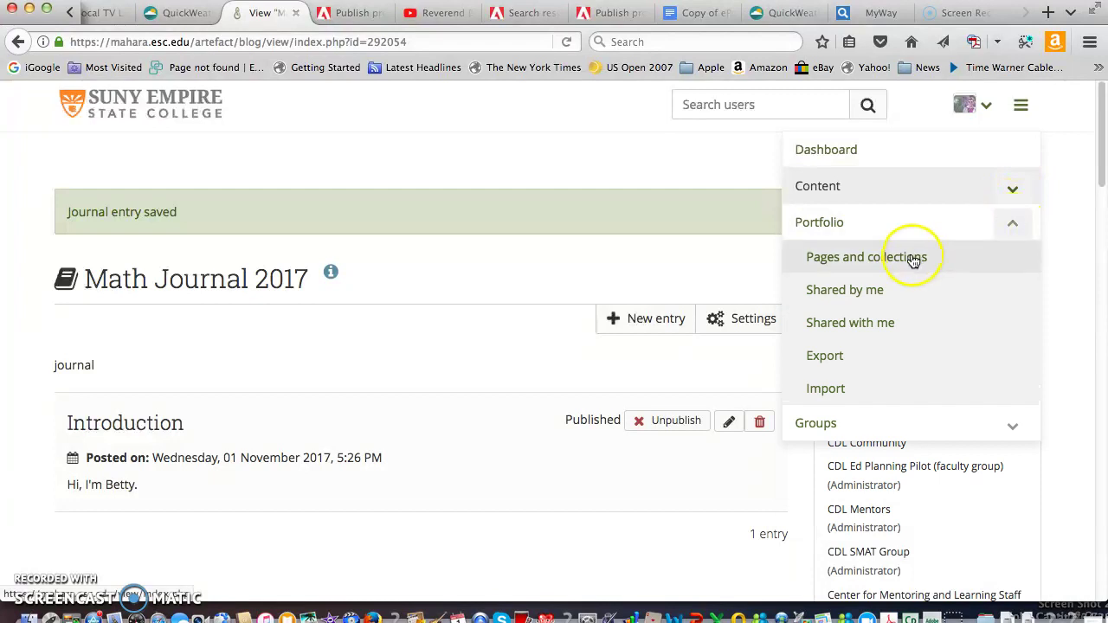
click(923, 257)
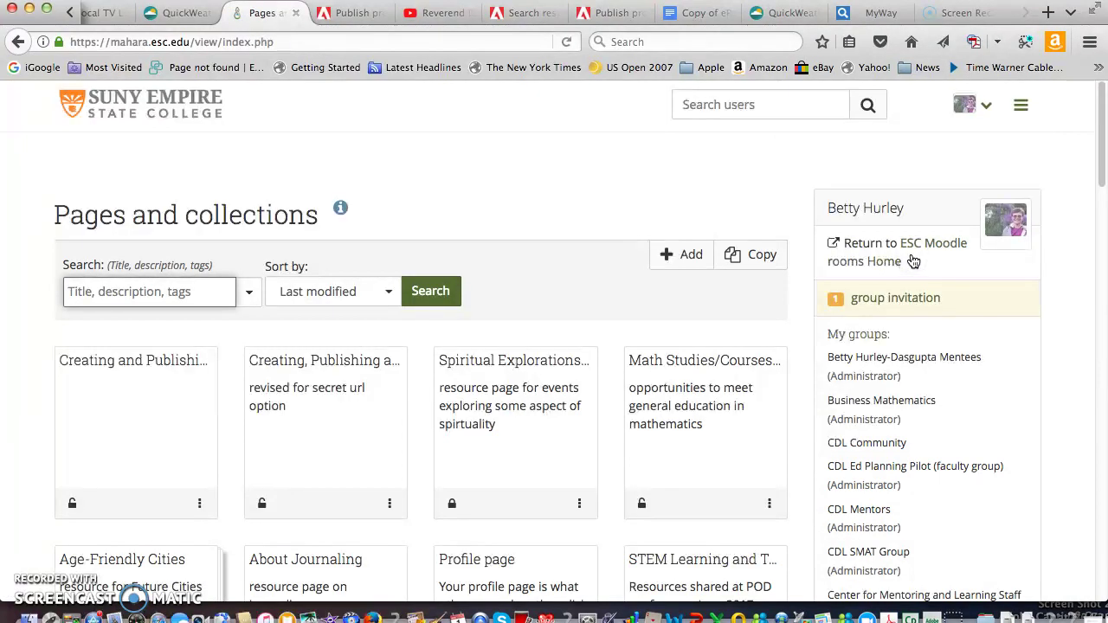
click(686, 253)
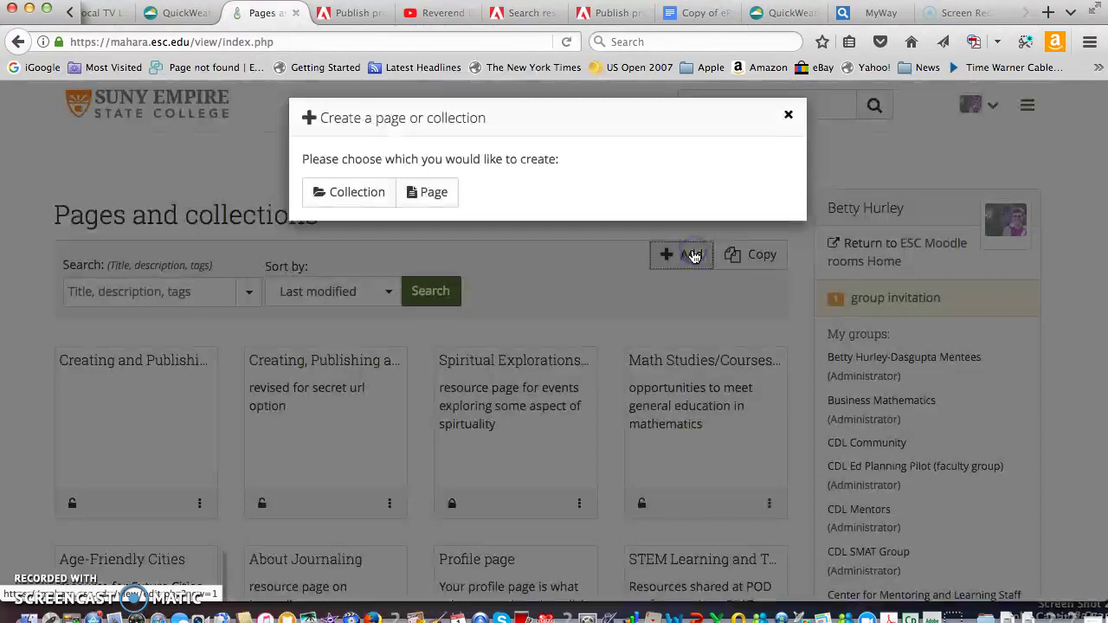
click(435, 204)
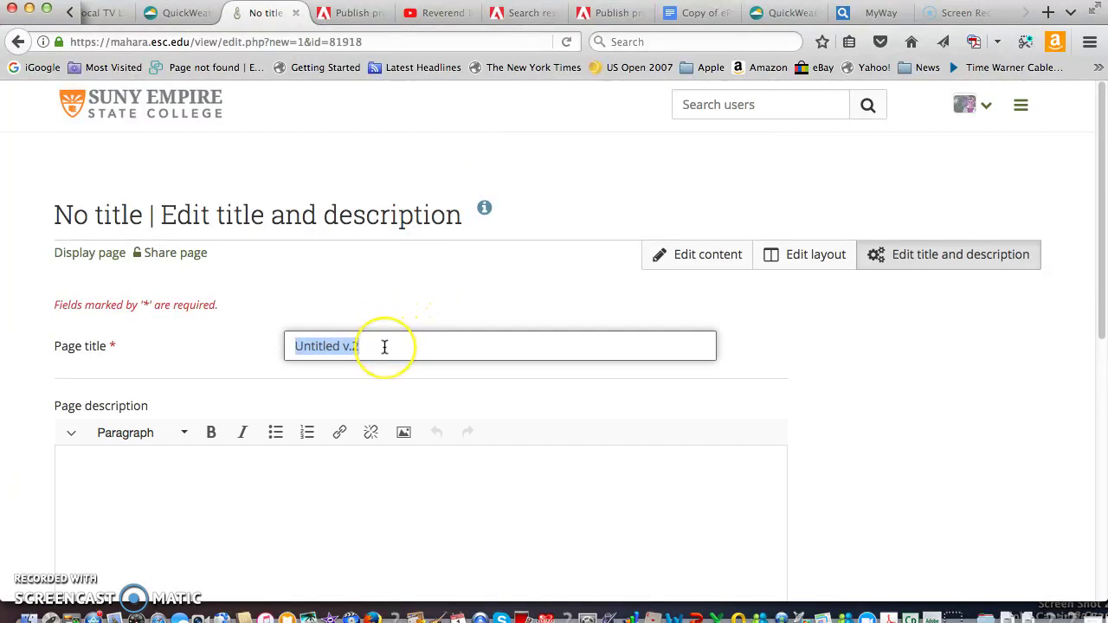
- Title the page 'My Math Page 2017' with description 'journal page' and save
text(M)
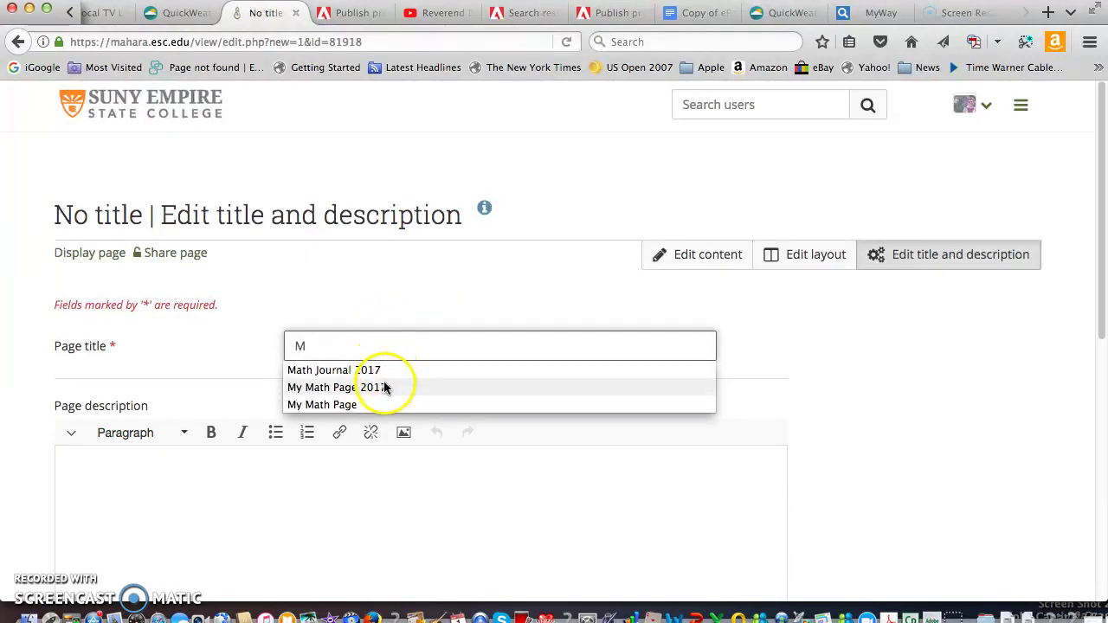
click(385, 389)
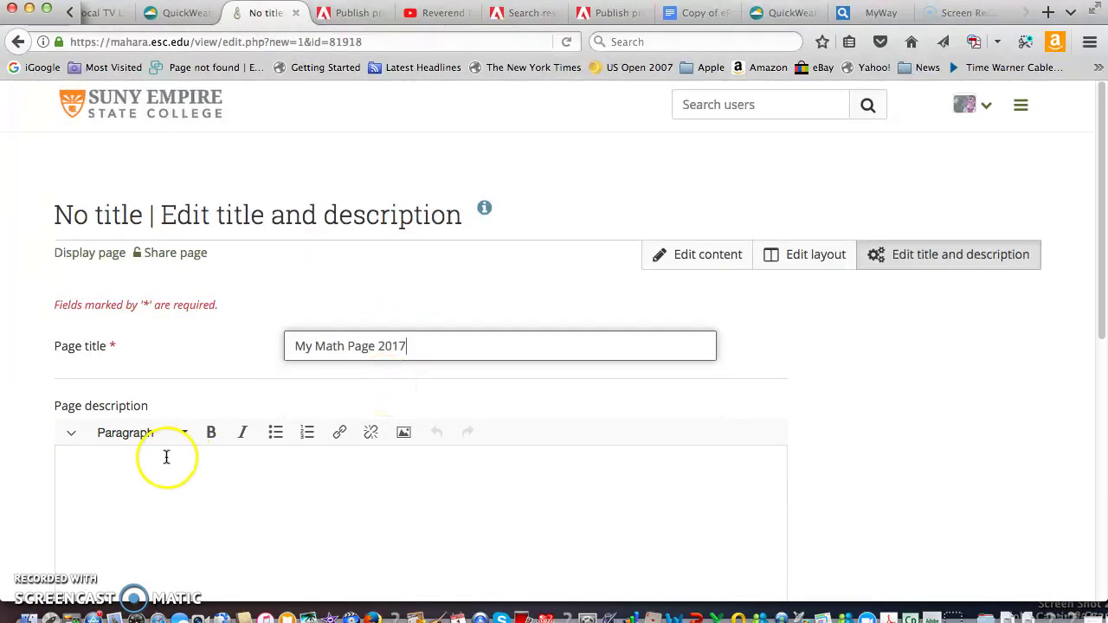
click(117, 461)
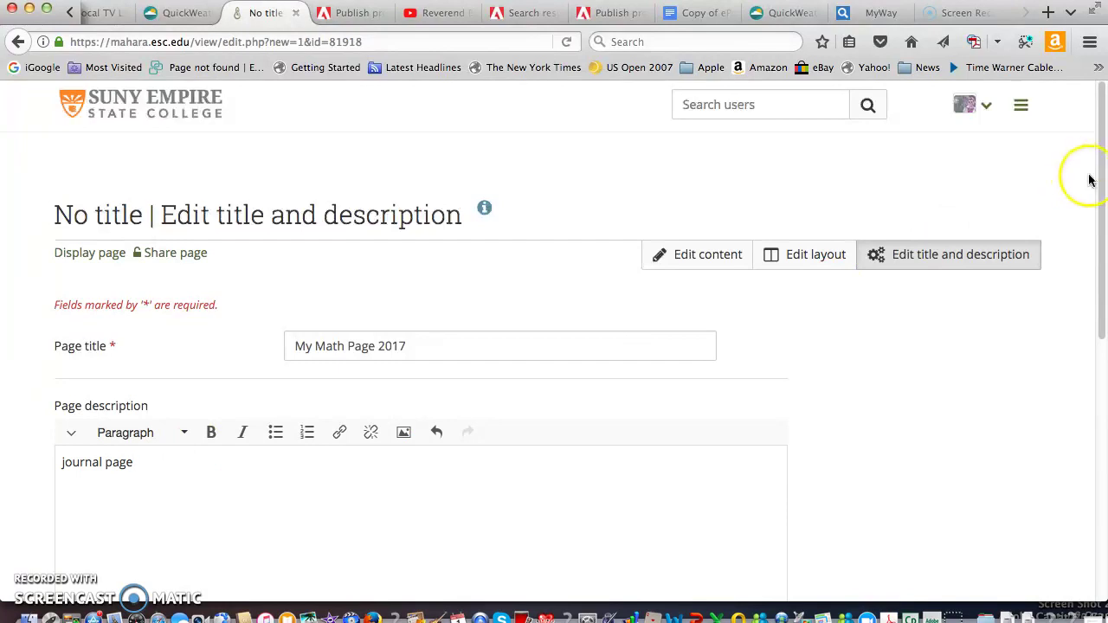
scroll(1078, 341, down, 5)
scroll(1079, 371, down, 3)
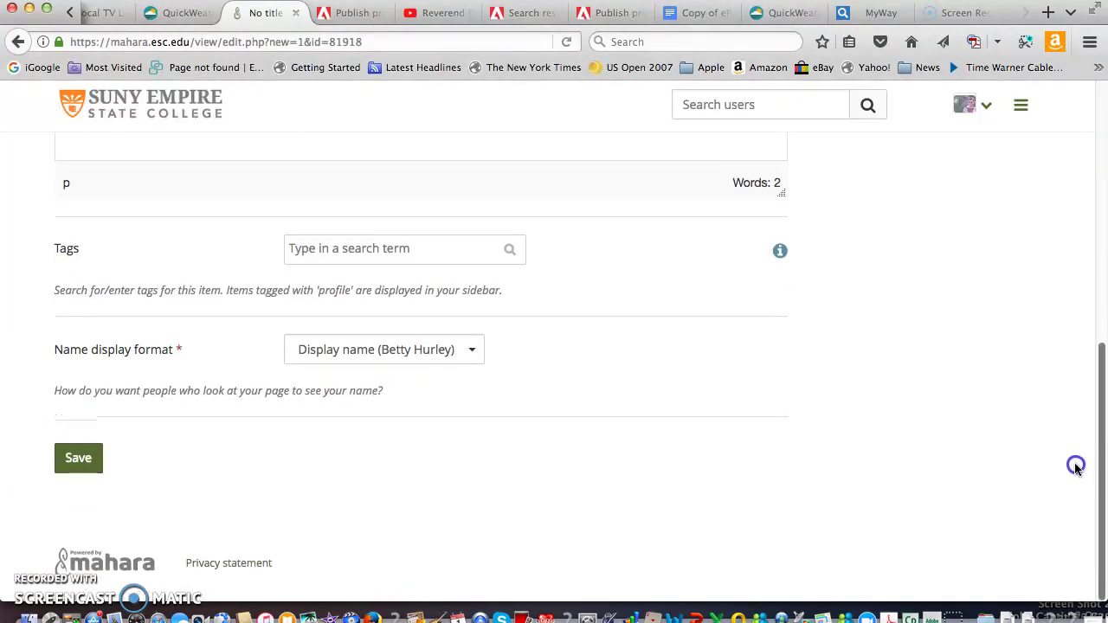
click(93, 463)
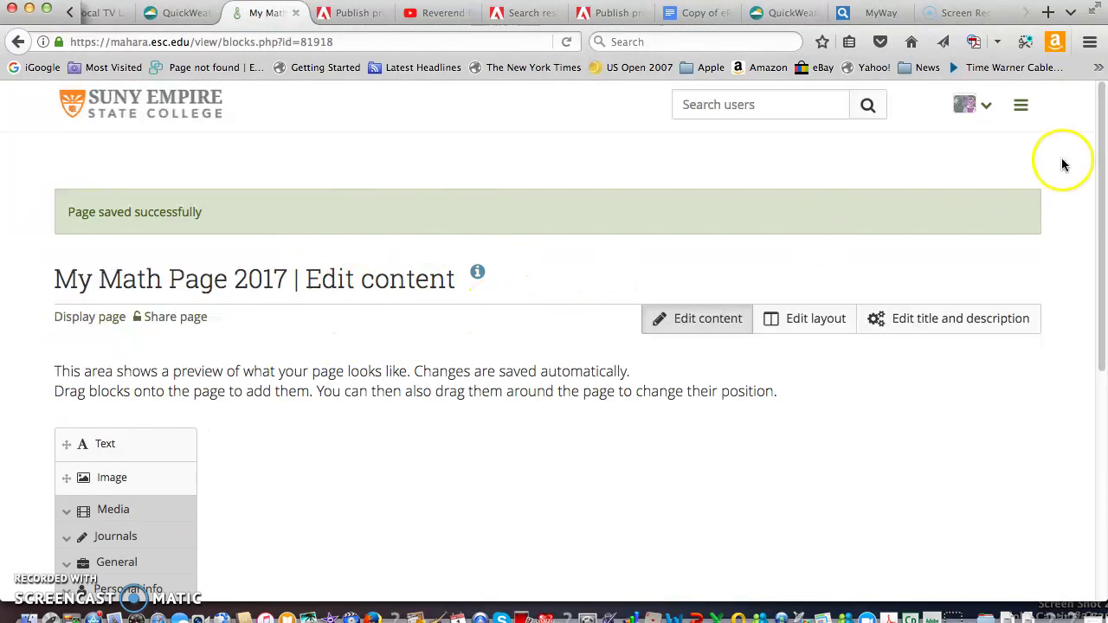
drag(1098, 169, 1080, 277)
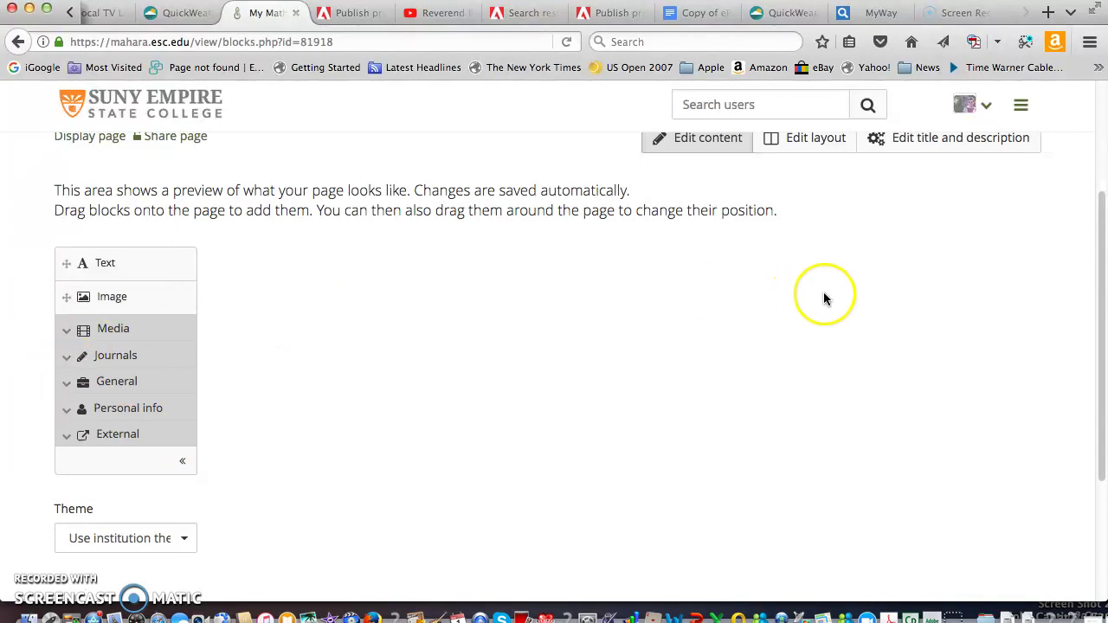
- Change the page layout to two equal columns and save it
click(808, 143)
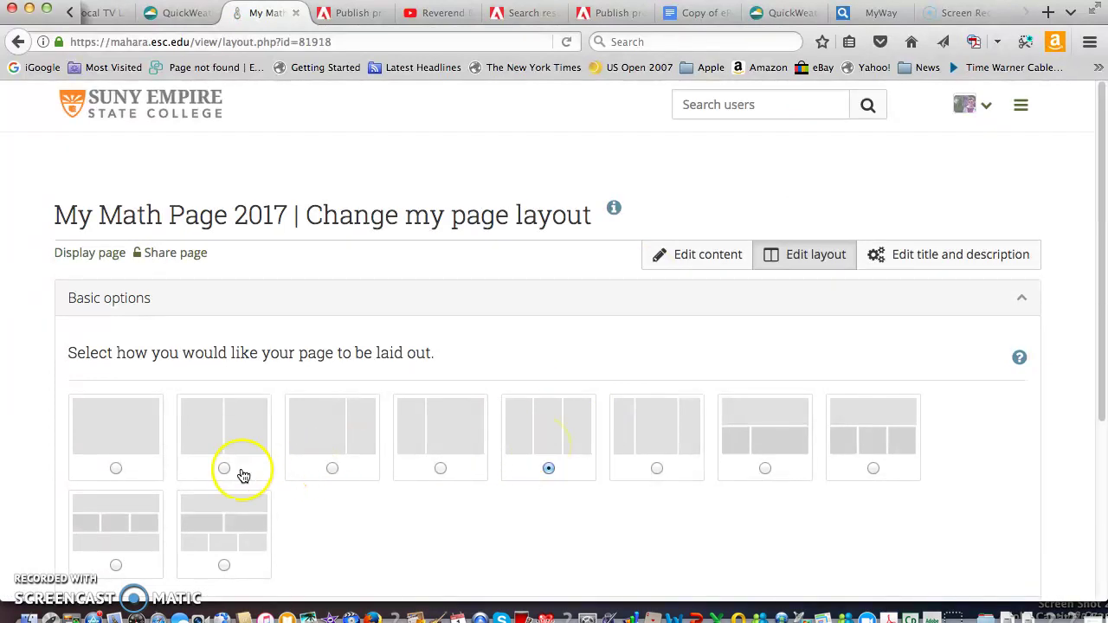
click(224, 469)
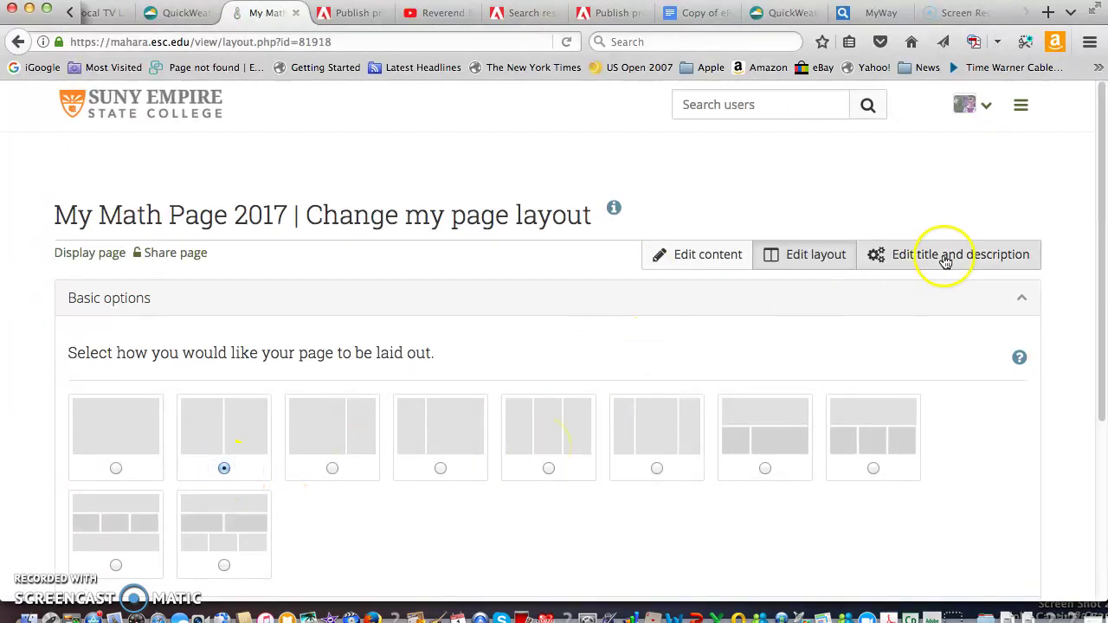
drag(1102, 267, 856, 480)
click(64, 461)
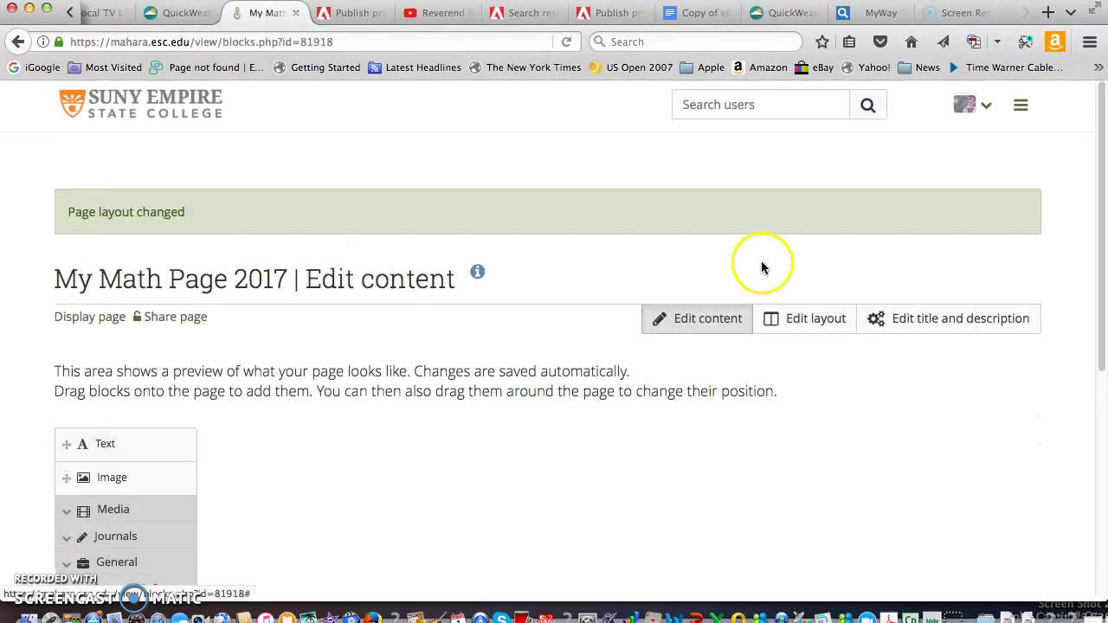
- Choose Ocean in the Theme dropdown below the block palette
drag(1100, 171, 1081, 320)
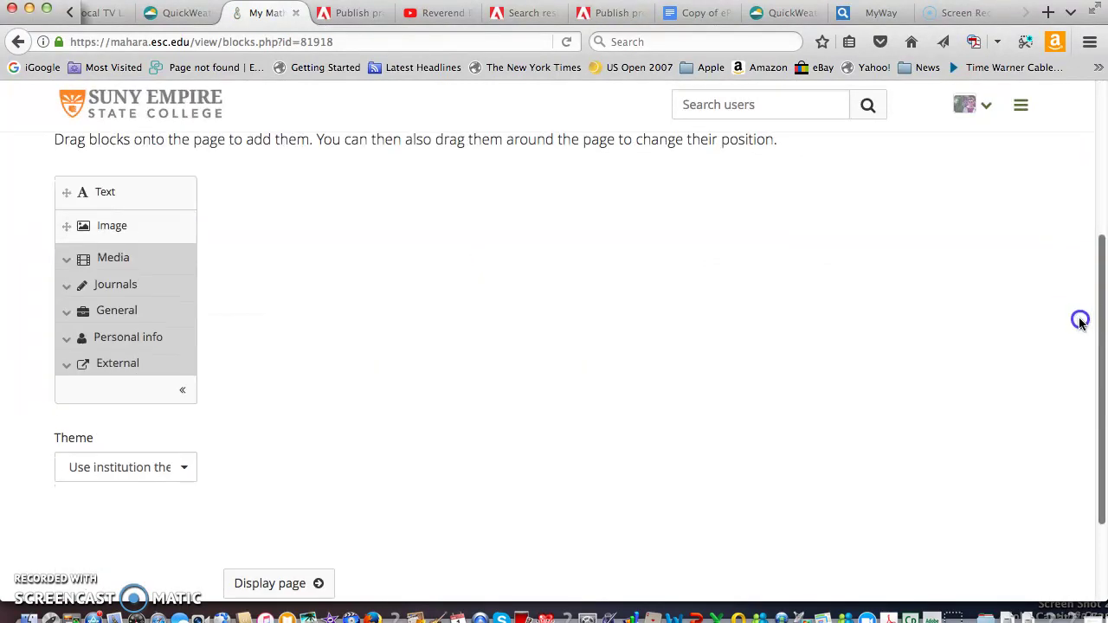
click(184, 472)
click(89, 423)
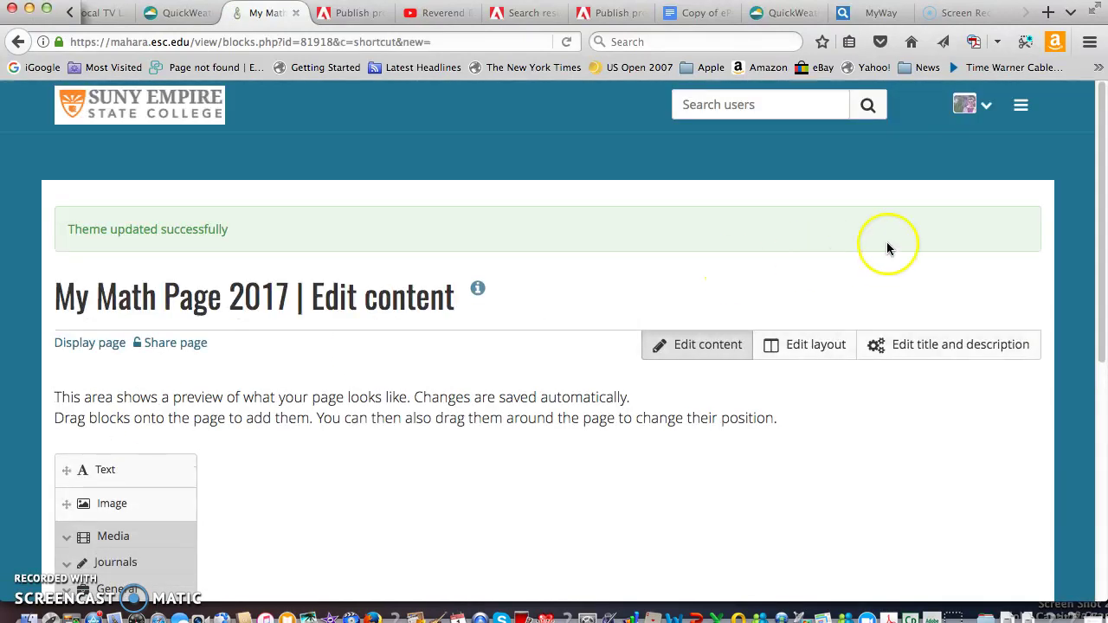
drag(1101, 249, 1060, 331)
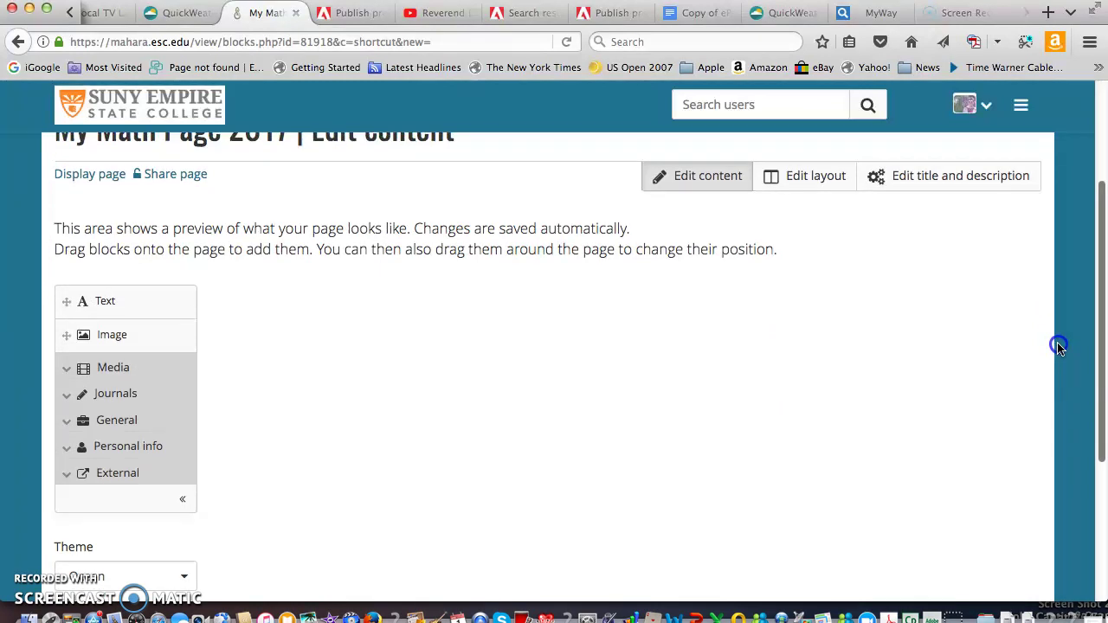
- Drag the Journal block from the Journals palette into the left column
click(70, 400)
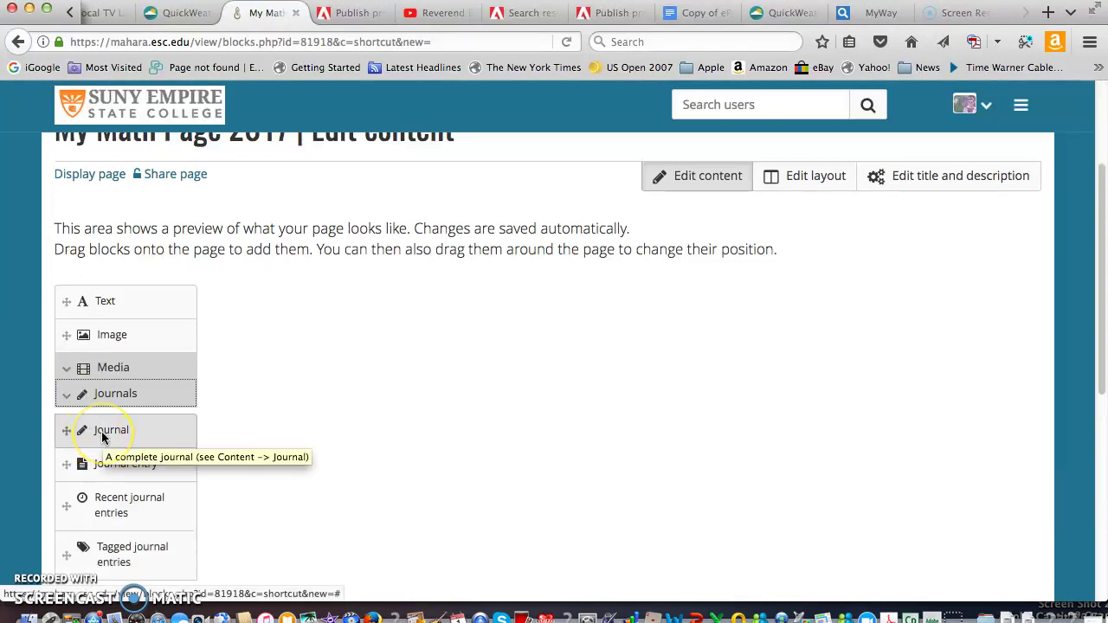
drag(102, 437, 295, 361)
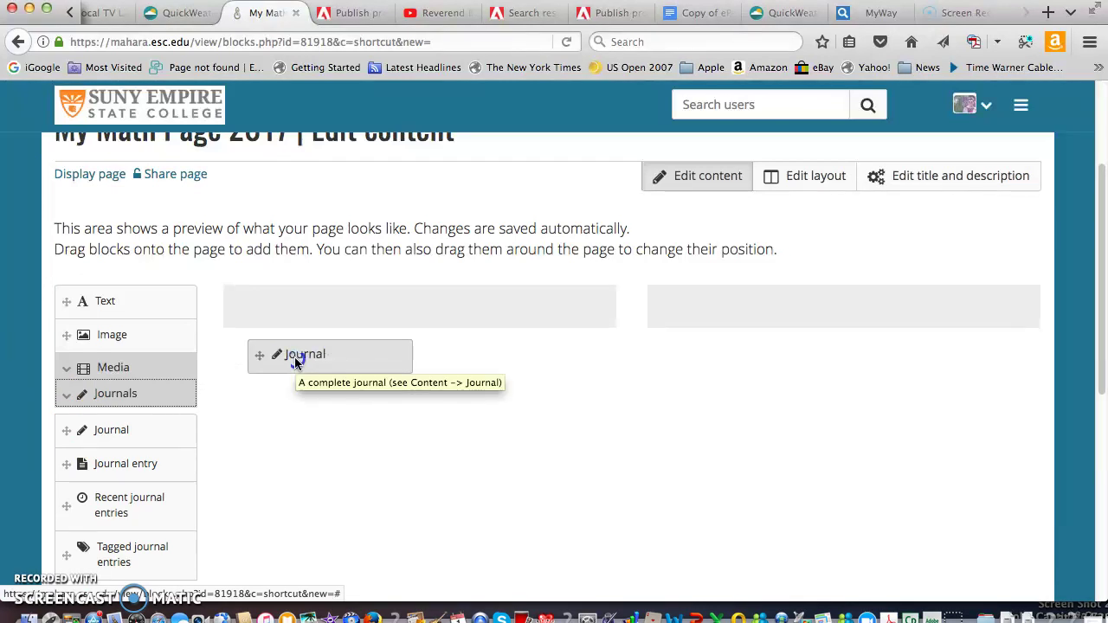
drag(294, 357, 326, 312)
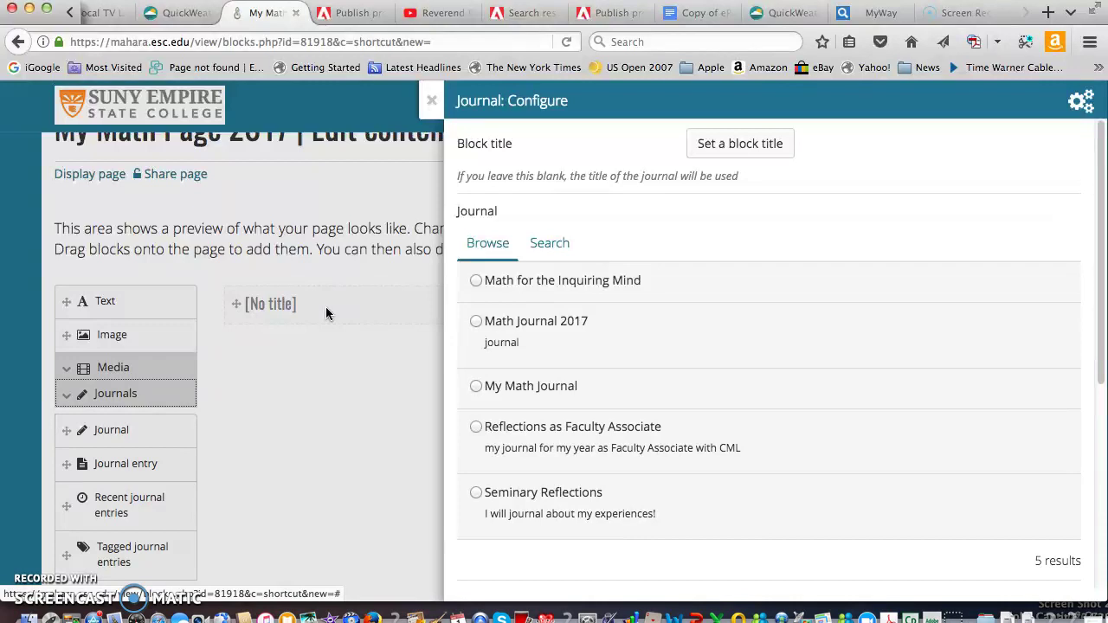
- Set the Journal block to show Math Journal 2017 and save the configuration
click(477, 321)
drag(1102, 290, 1068, 511)
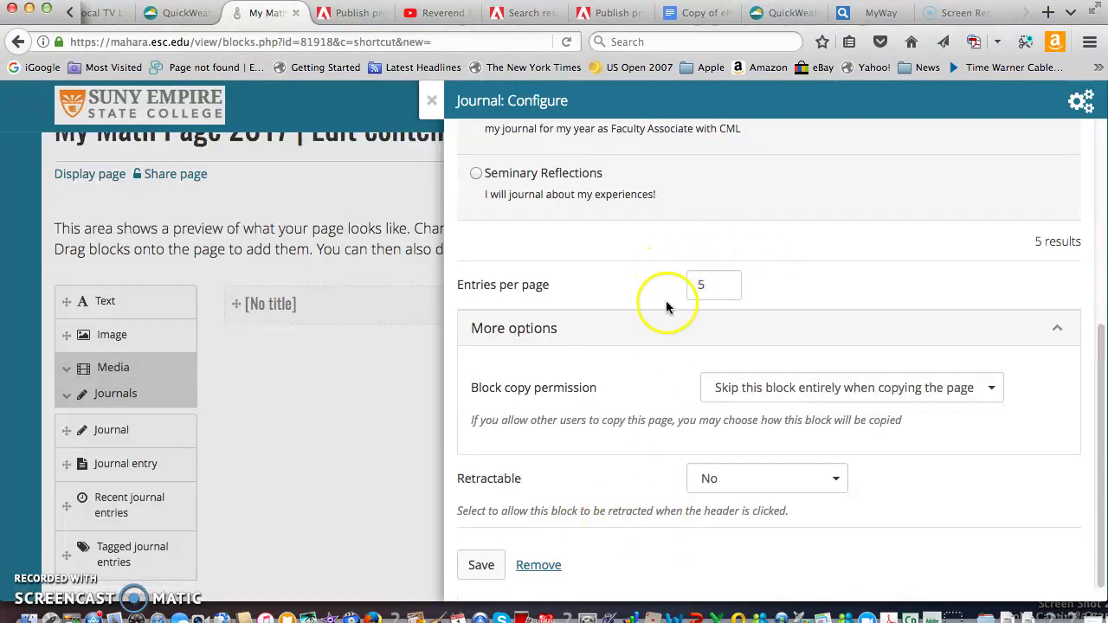
click(484, 563)
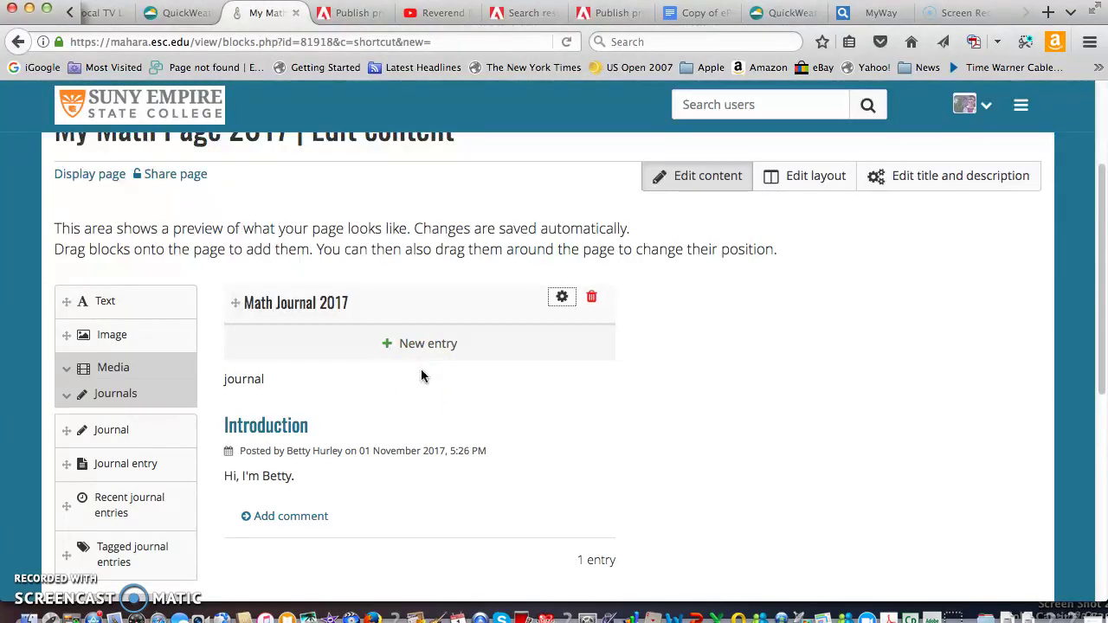
click(1102, 231)
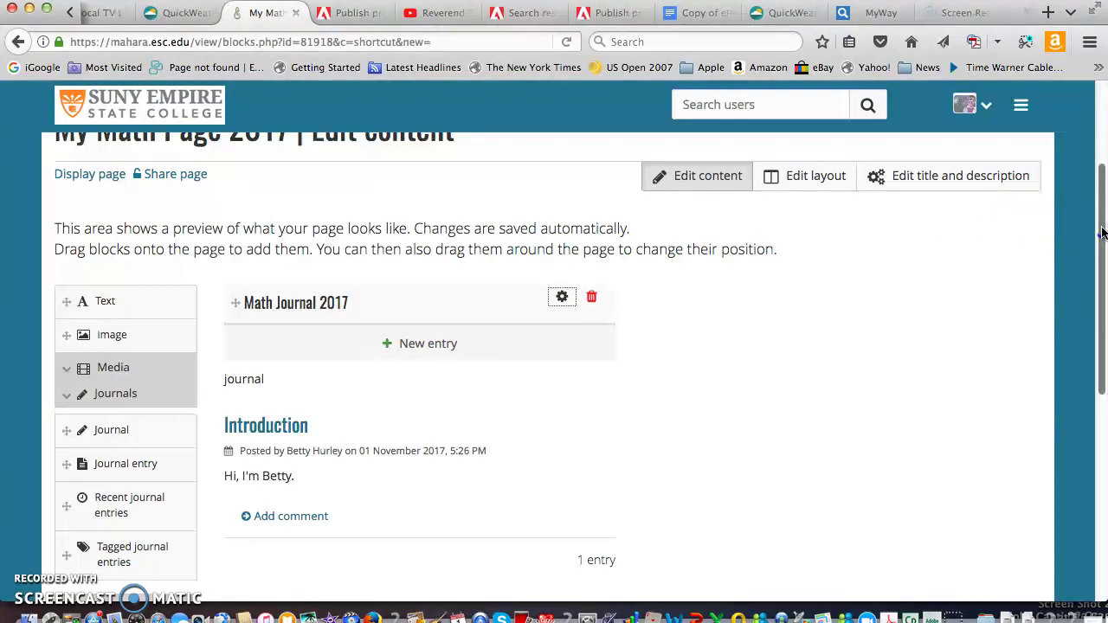
drag(1102, 231, 1063, 447)
- Display My Math Page 2017 as visitors see it, with its description and Math Journal 2017 block
click(296, 459)
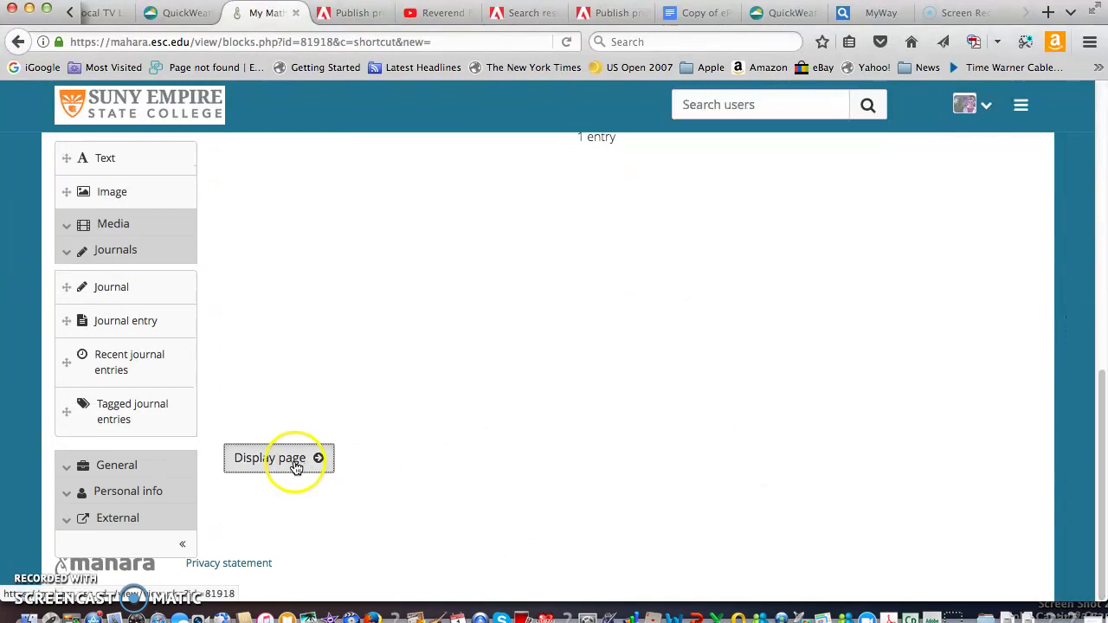
click(452, 321)
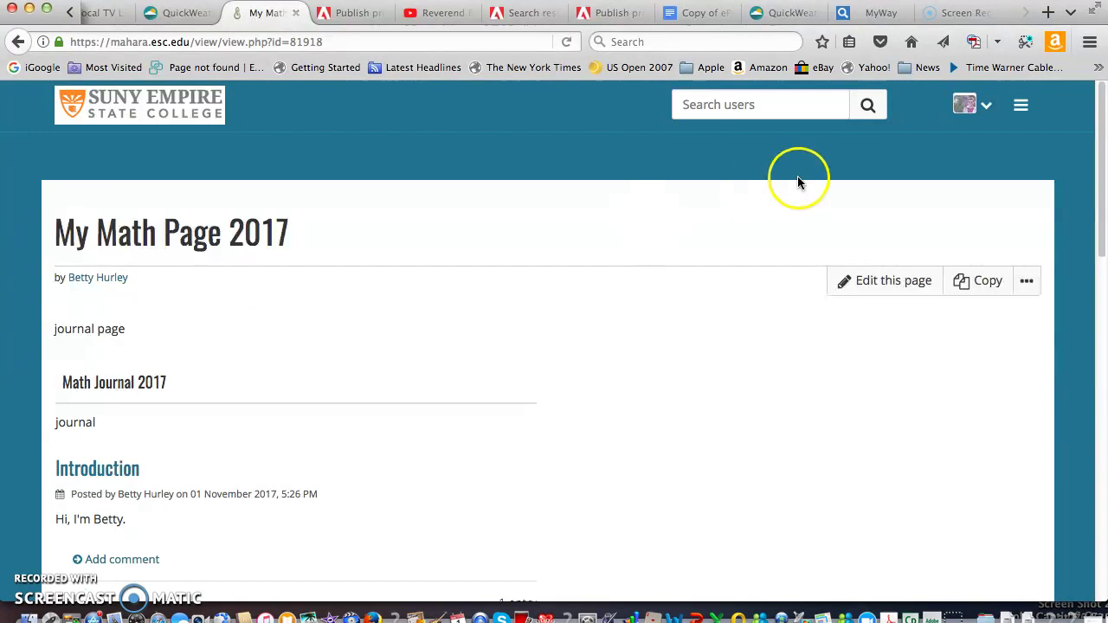
click(1020, 111)
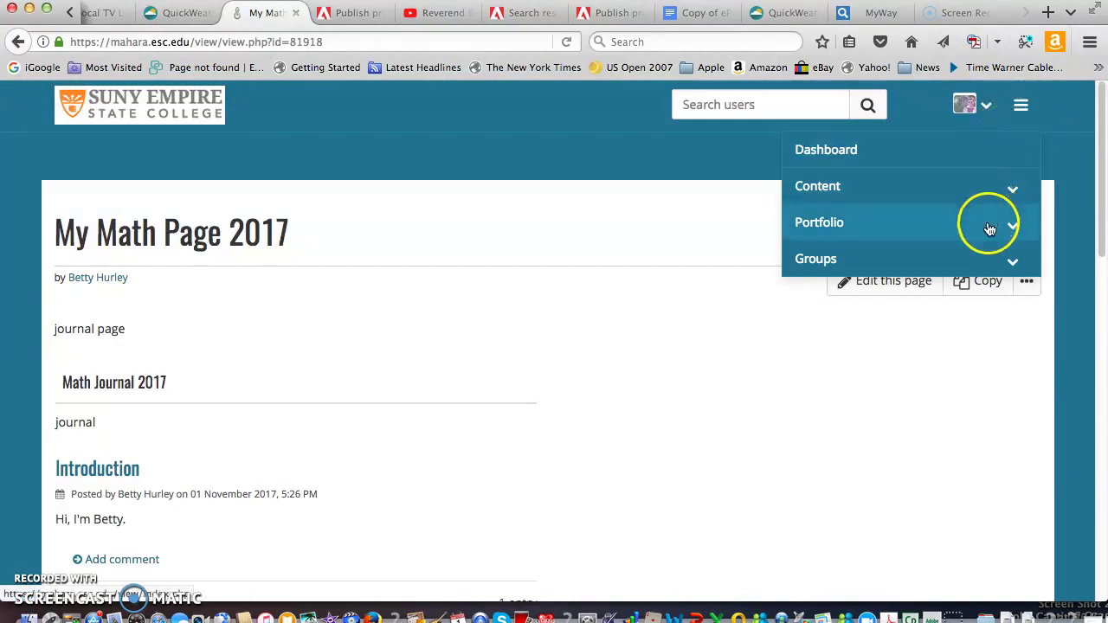
- List the pages shared from Portfolio > Shared by me and scroll to My Math Page 2017
click(989, 227)
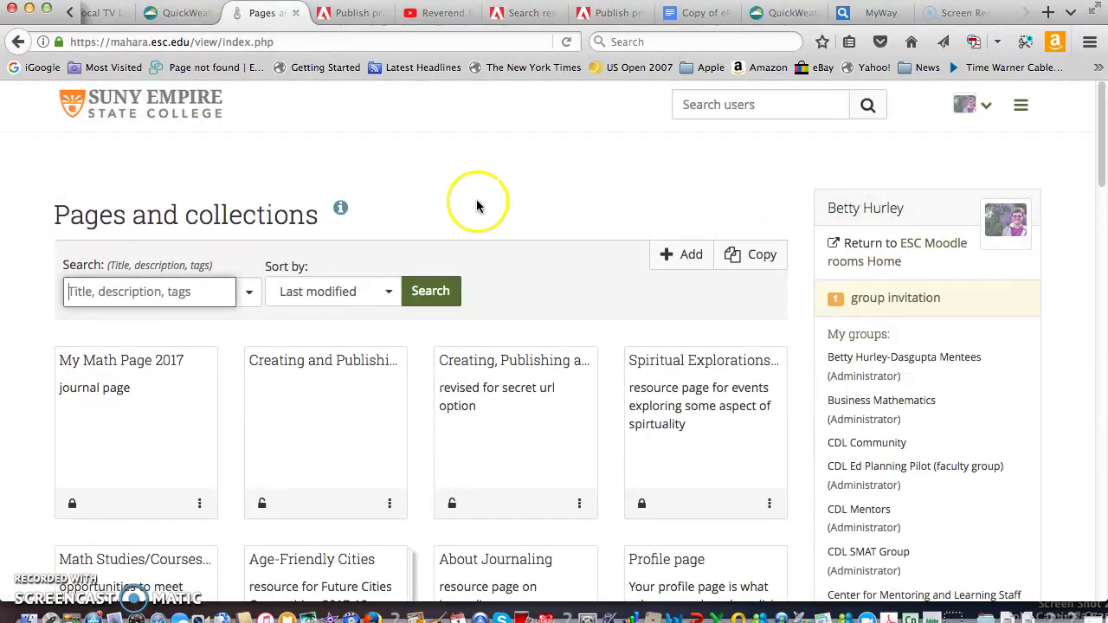
click(1021, 110)
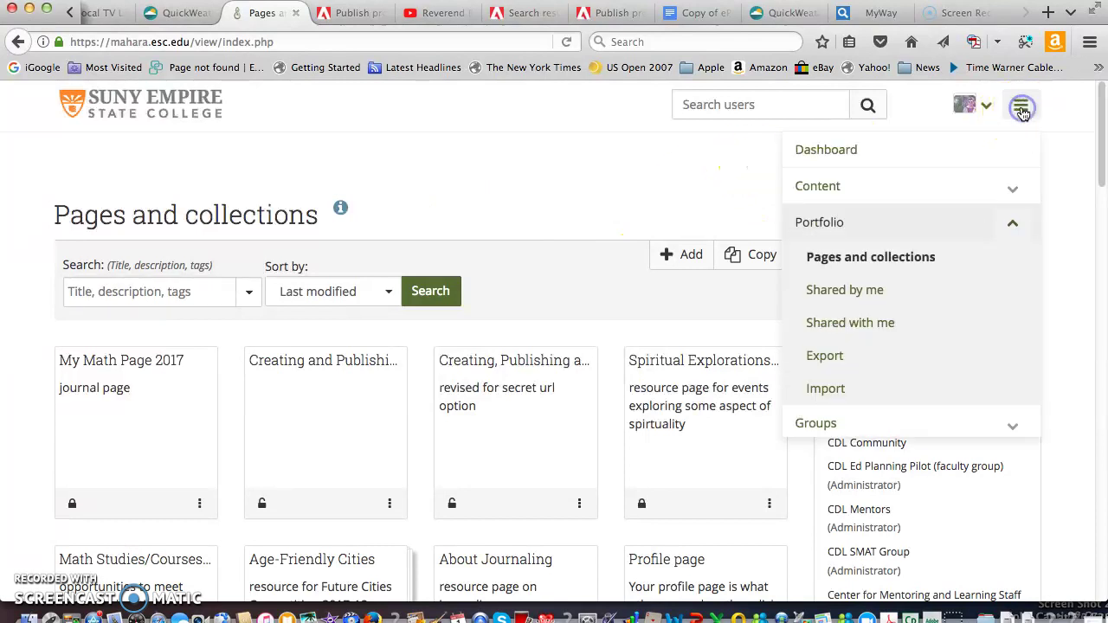
click(845, 290)
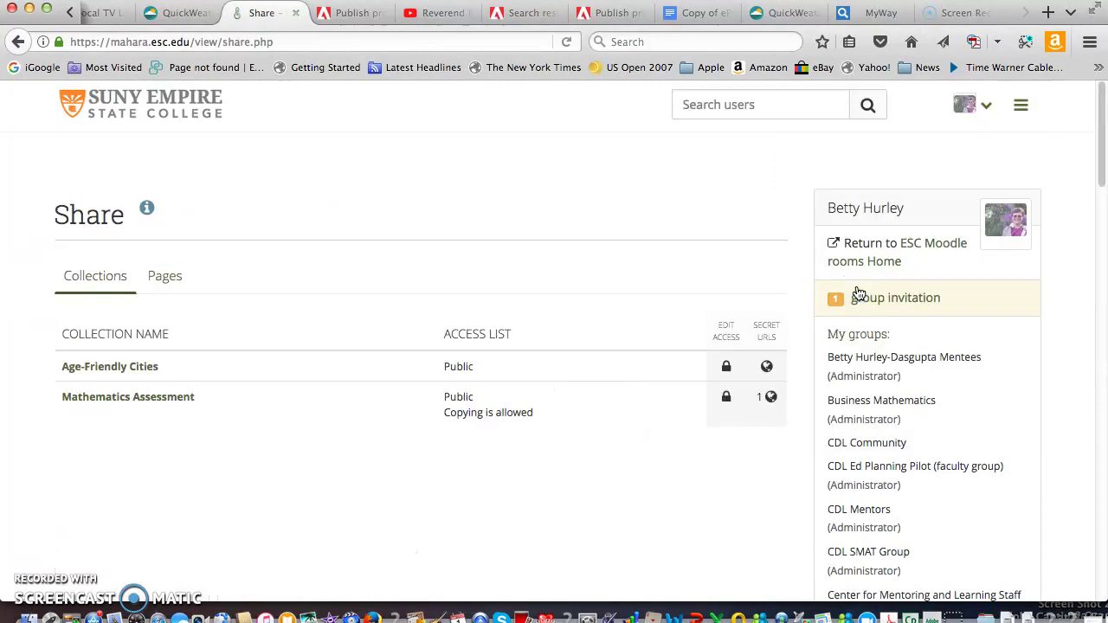
click(172, 279)
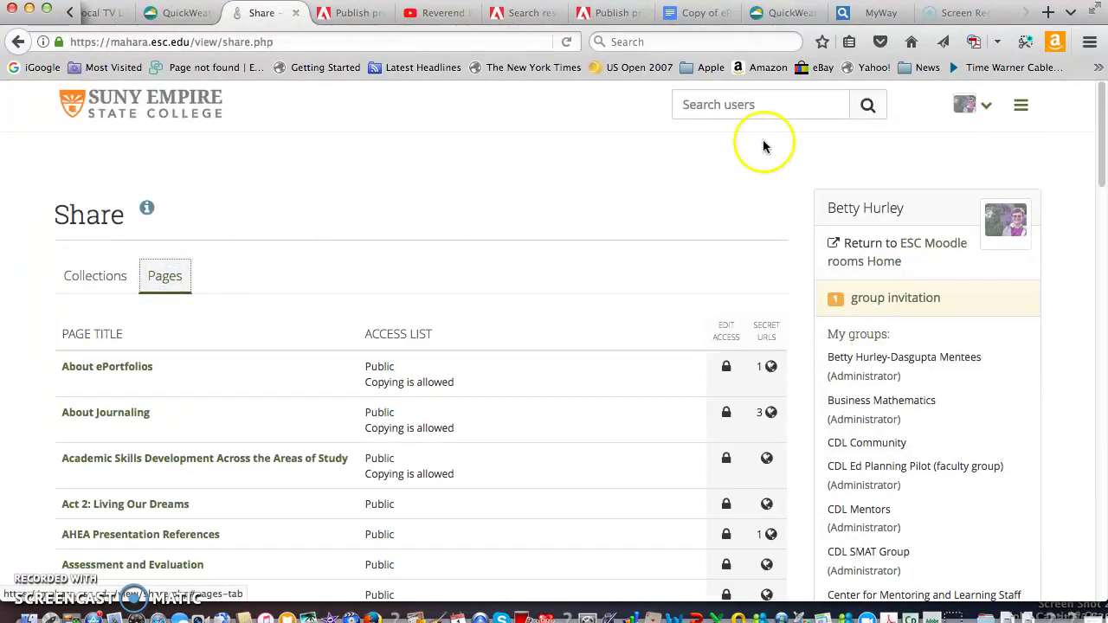
drag(1102, 149, 1081, 386)
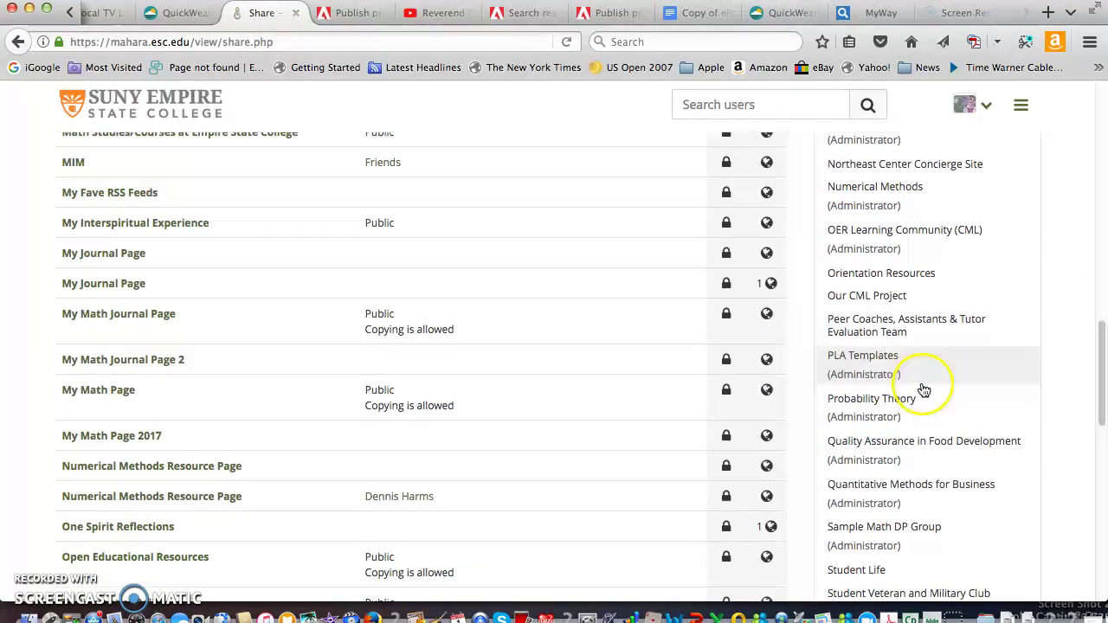
- Generate a new secret URL for My Math Page 2017
click(767, 437)
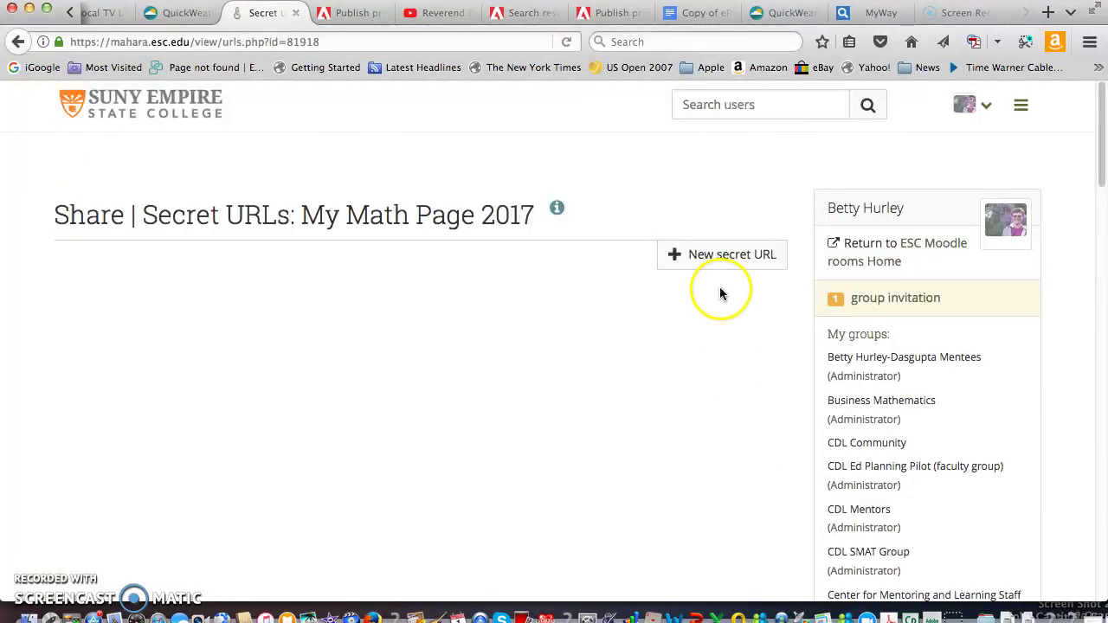
click(725, 263)
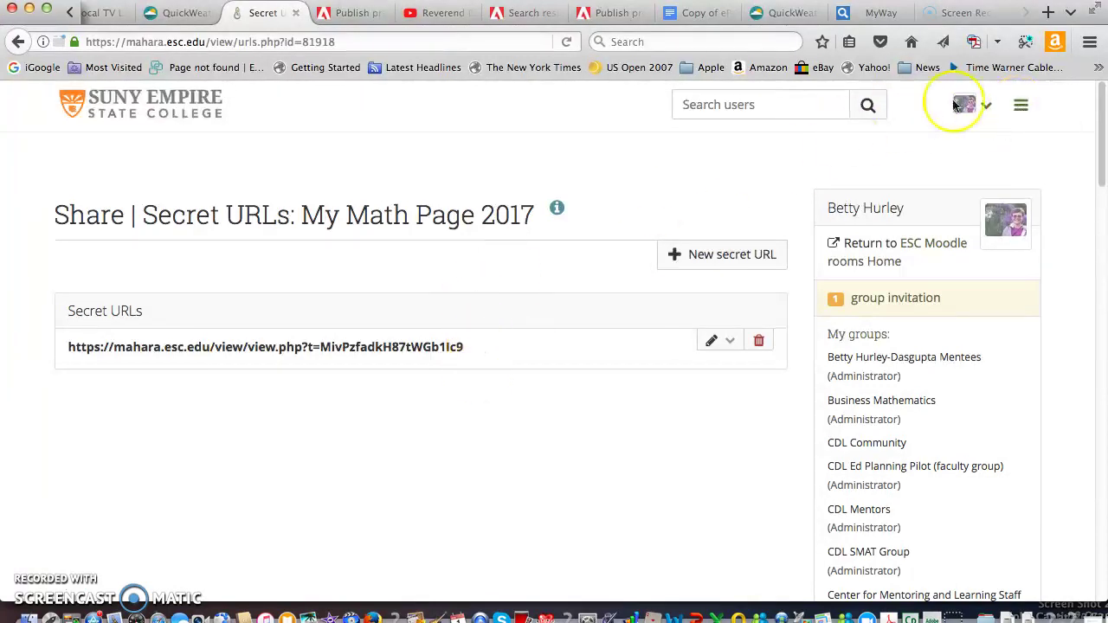
- Reopen My Math Page 2017 from Pages and collections and edit its content
click(1020, 107)
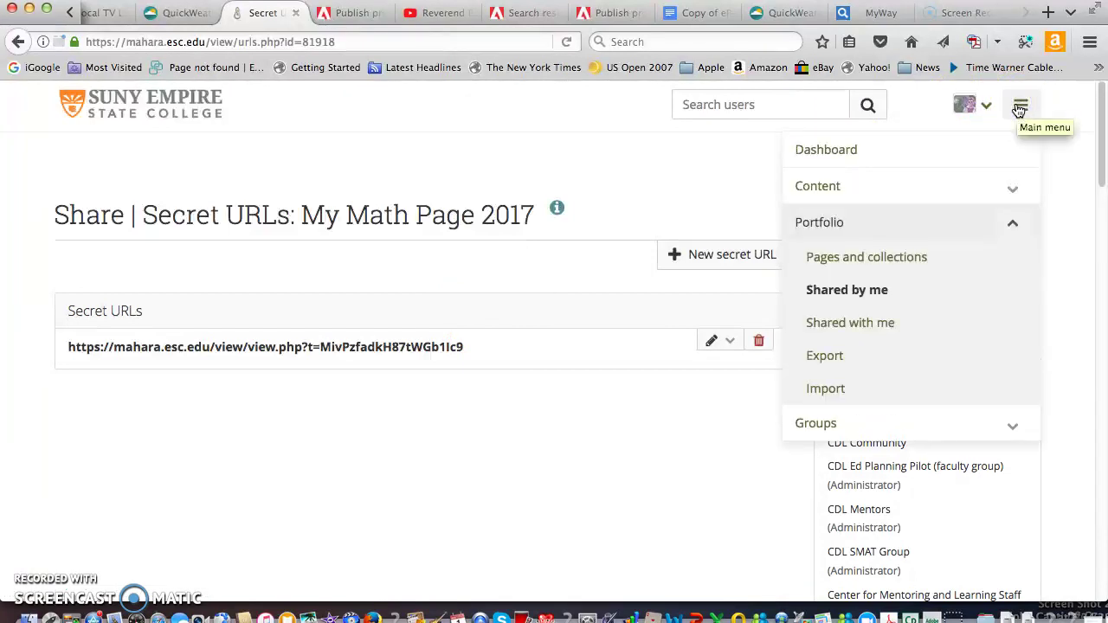
click(907, 257)
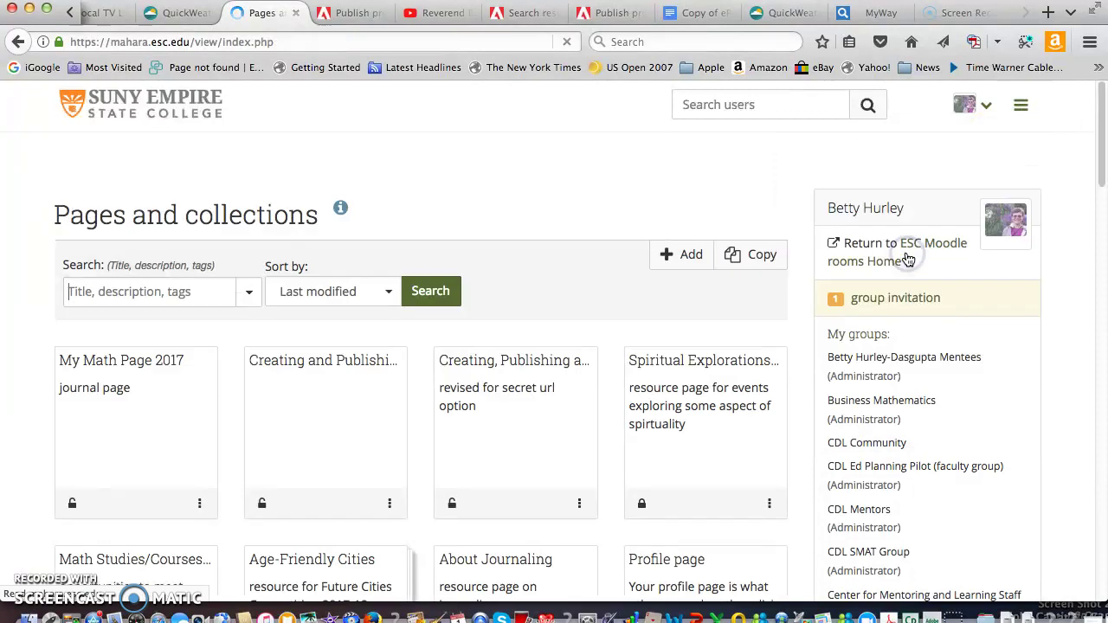
click(133, 455)
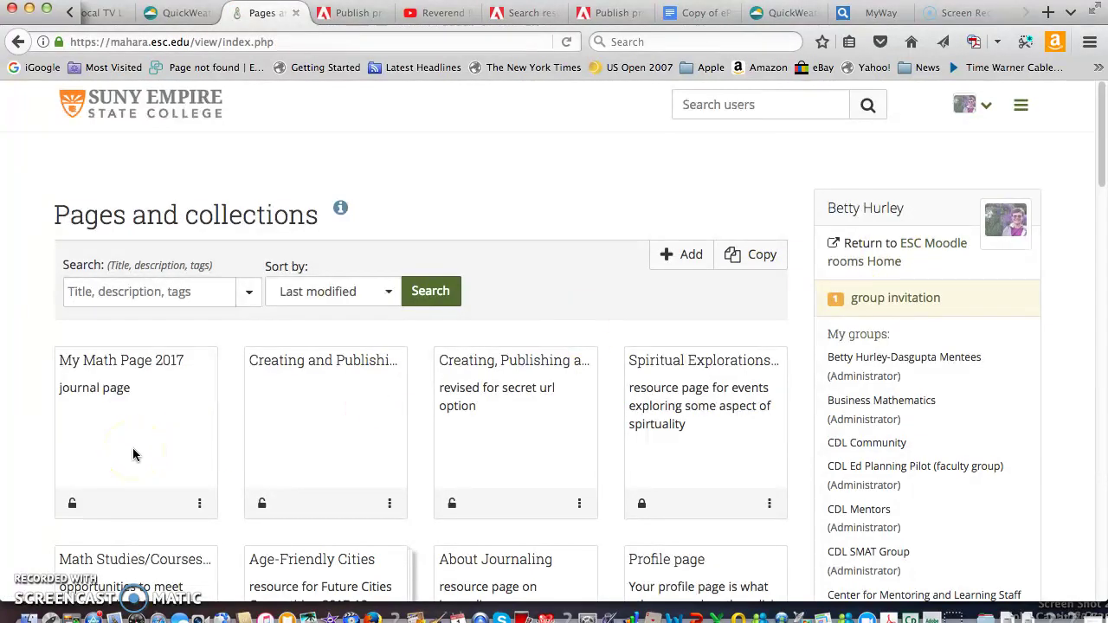
click(100, 370)
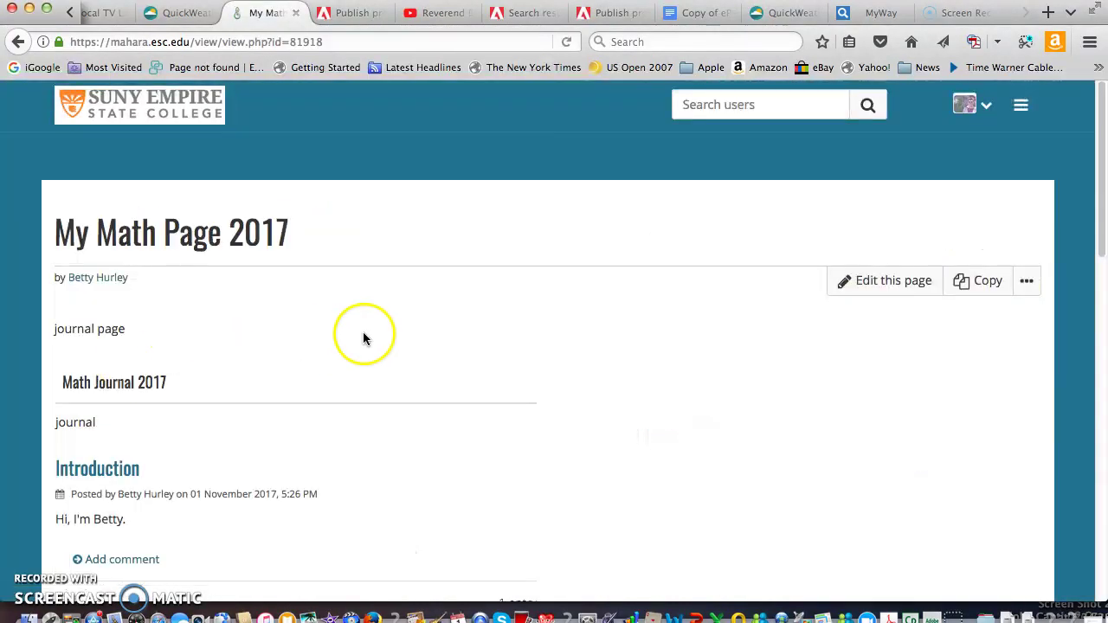
click(904, 284)
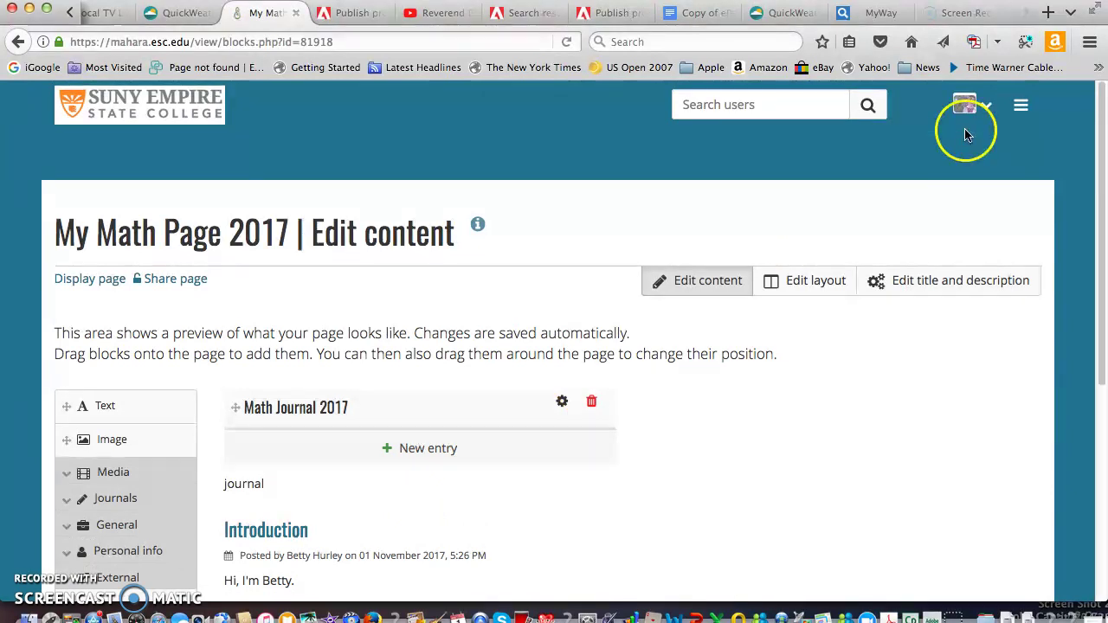
click(1020, 107)
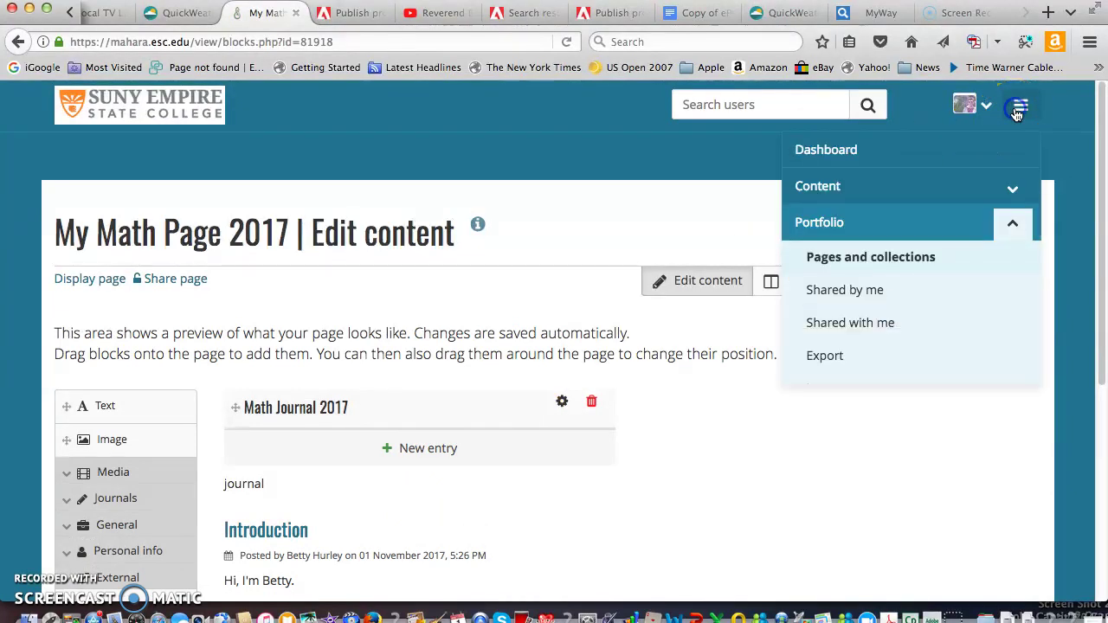
- Go to the Dashboard, then follow the link back to the Moodlerooms home page
click(818, 149)
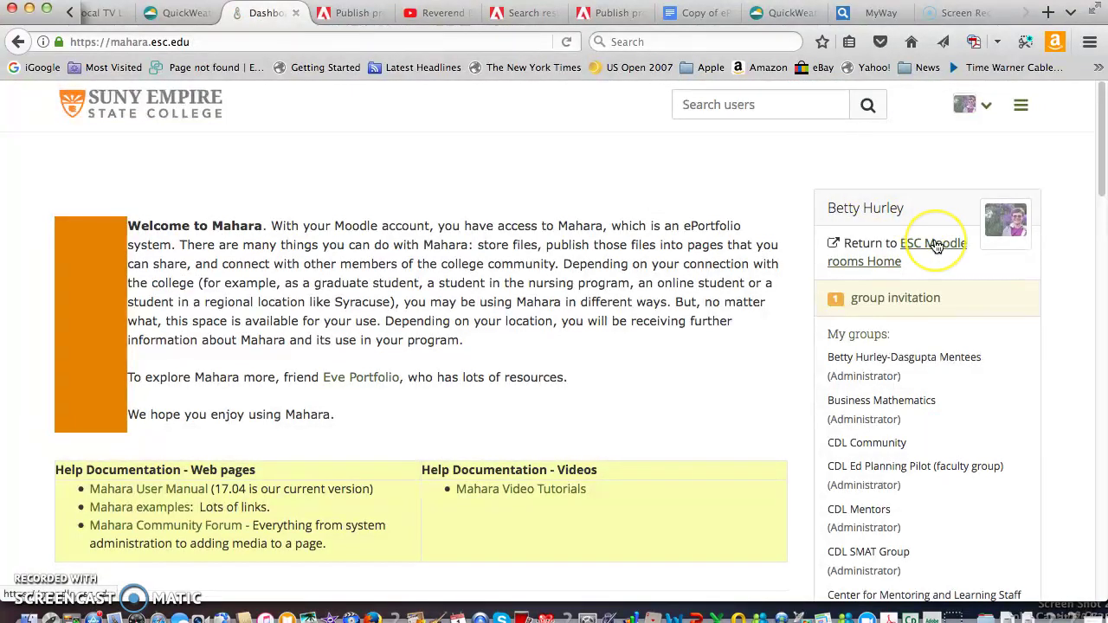
click(935, 245)
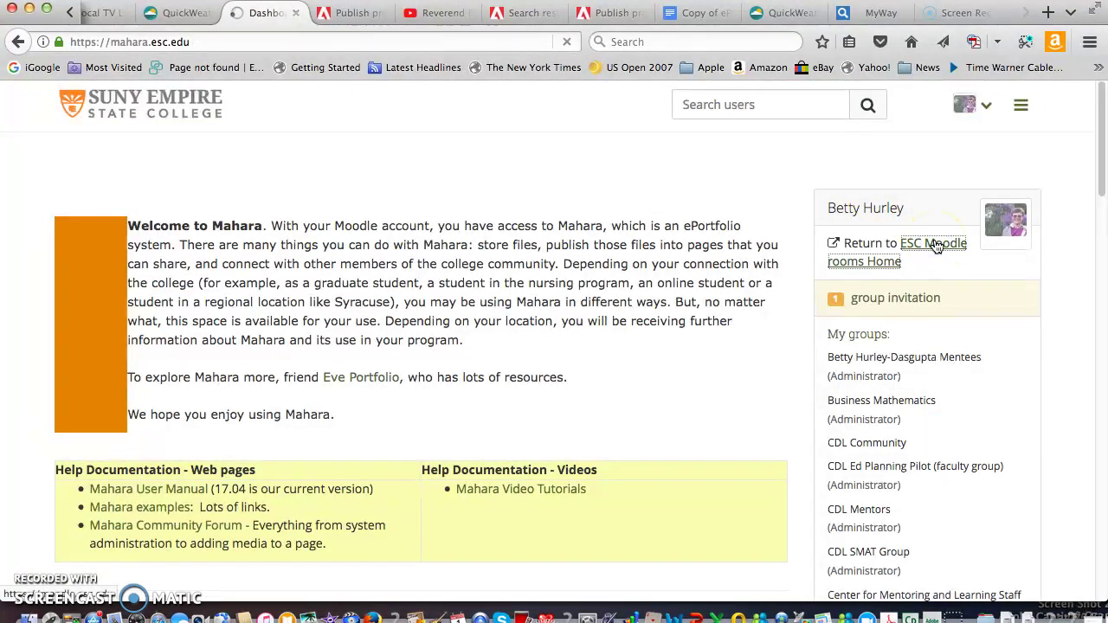